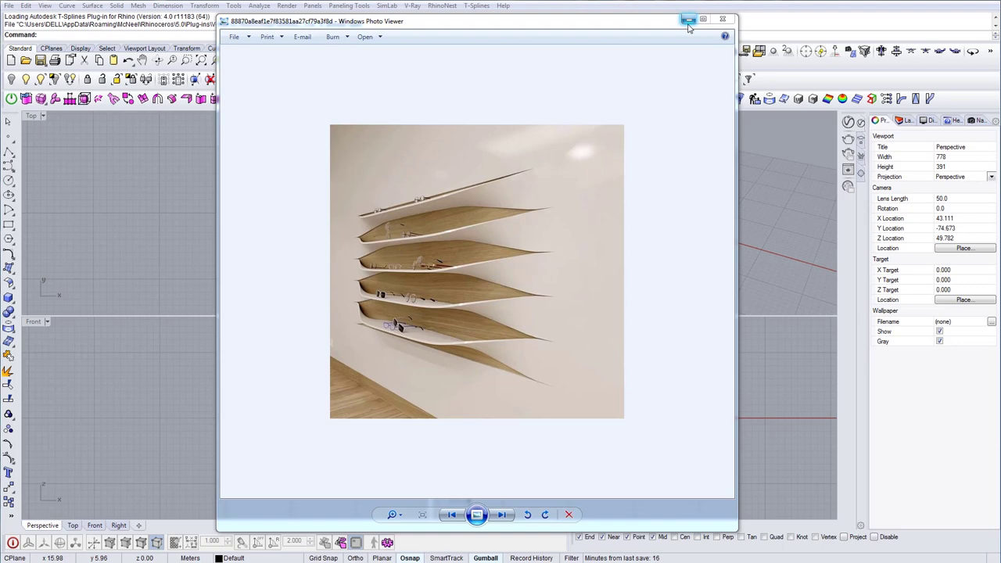
Step: Minimise the shelf reference photo and draw a long narrow horizontal rectangle around the origin in the maximised Top view
left_click(650, 22)
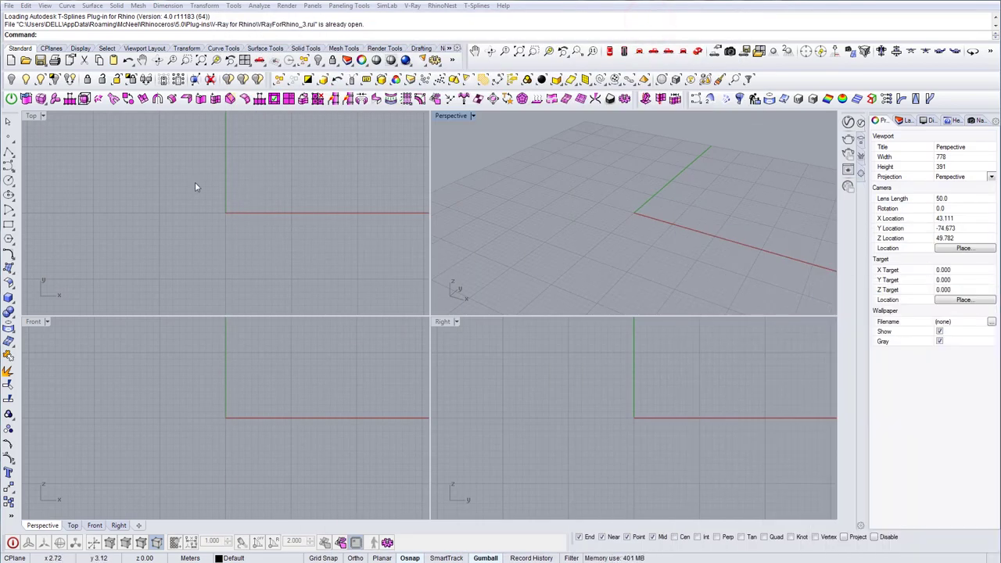
right_click_drag(276, 205, 268, 206)
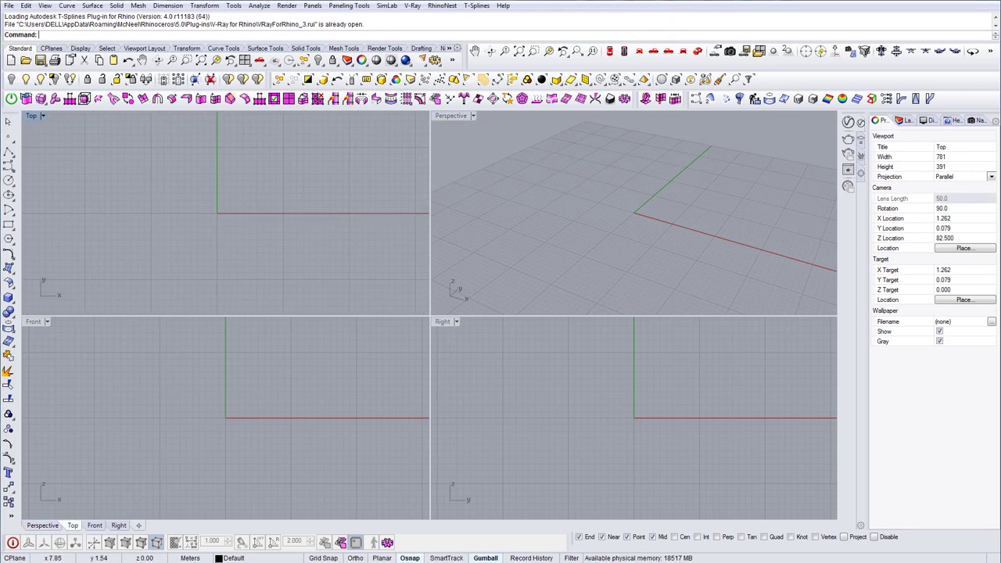
type("Rectangle")
key("Return")
right_click_drag(175, 201, 179, 206)
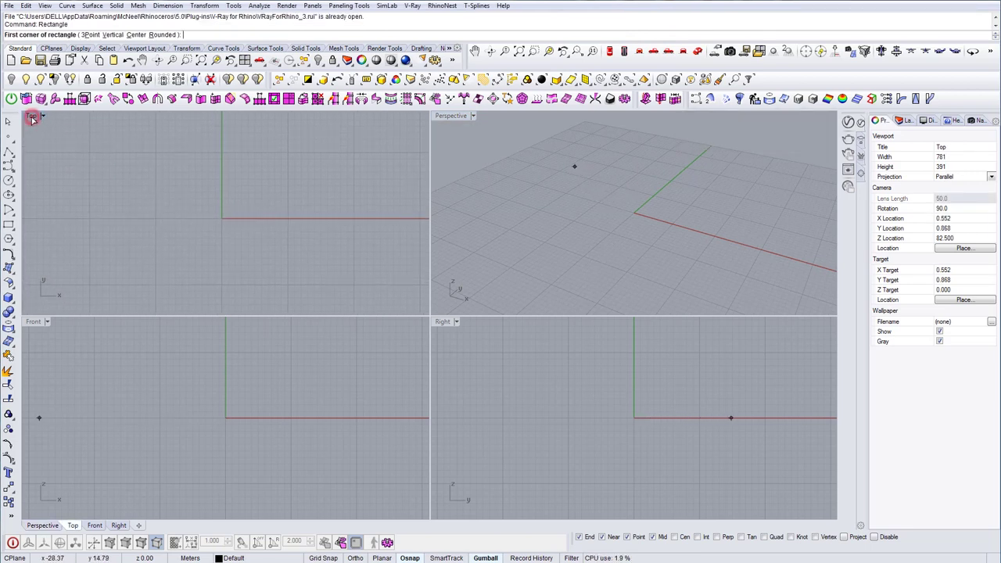
double_click(32, 116)
right_click_drag(306, 237, 273, 253)
left_click(152, 264)
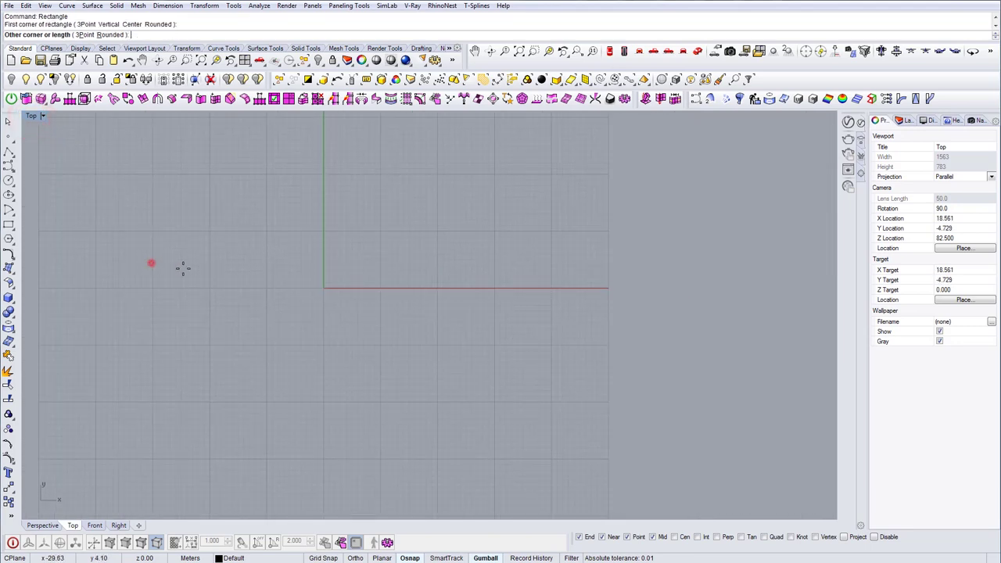
left_click(543, 300)
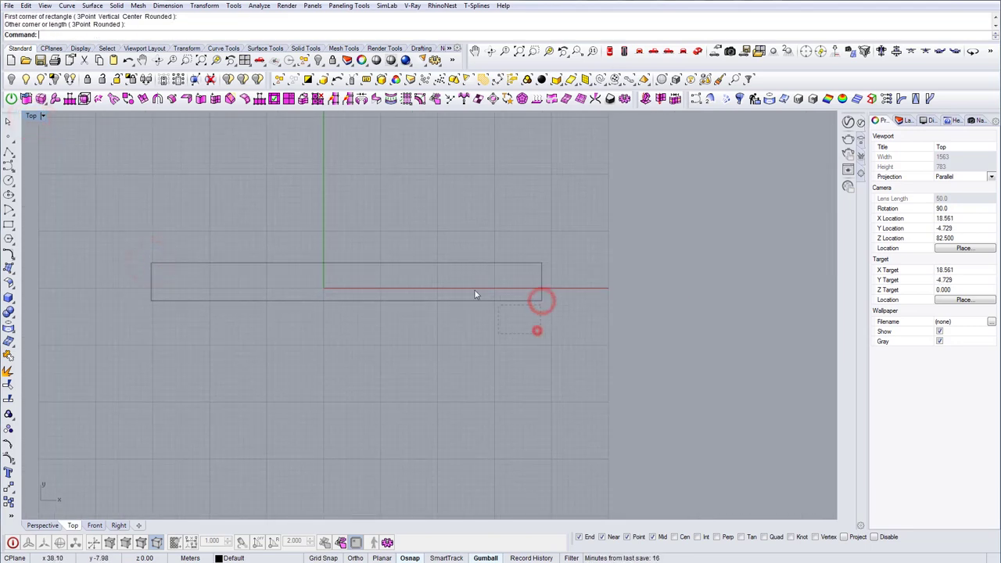
Step: Scale the rectangle vertically so that its height is about 7.41 m
left_click_drag(475, 295, 445, 265)
mouse_move(451, 287)
right_mouse_down()
mouse_move(527, 297)
mouse_move(451, 302)
mouse_move(440, 284)
right_mouse_up()
left_click_drag(396, 304, 396, 306)
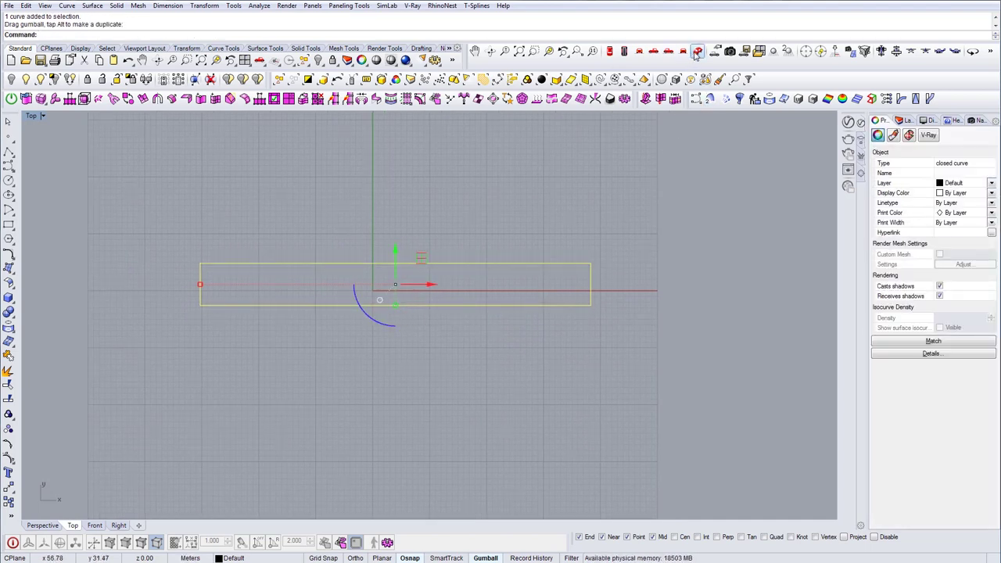
Step: Create a planar surface from the rectangle with PlanarSrf and set the Top view to Shaded display
left_click(503, 321)
left_click_drag(498, 339, 474, 274)
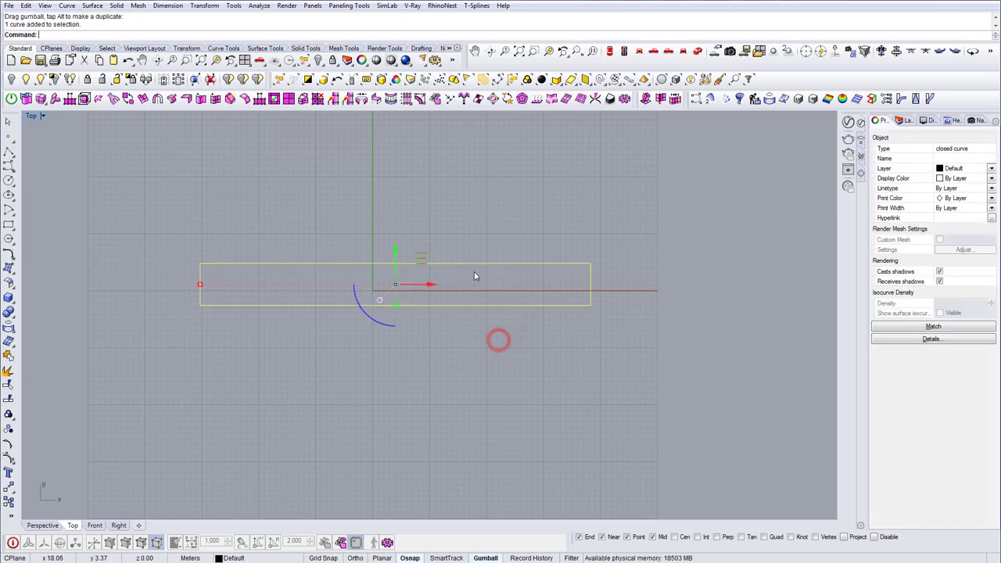
type("PL")
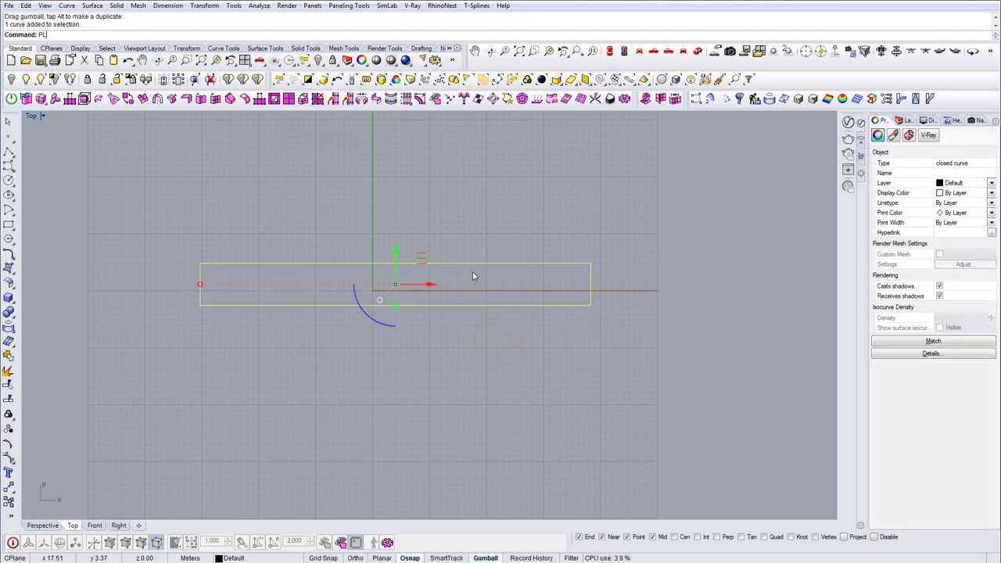
type("an")
key("BackSpace")
key("BackSpace")
key("BackSpace")
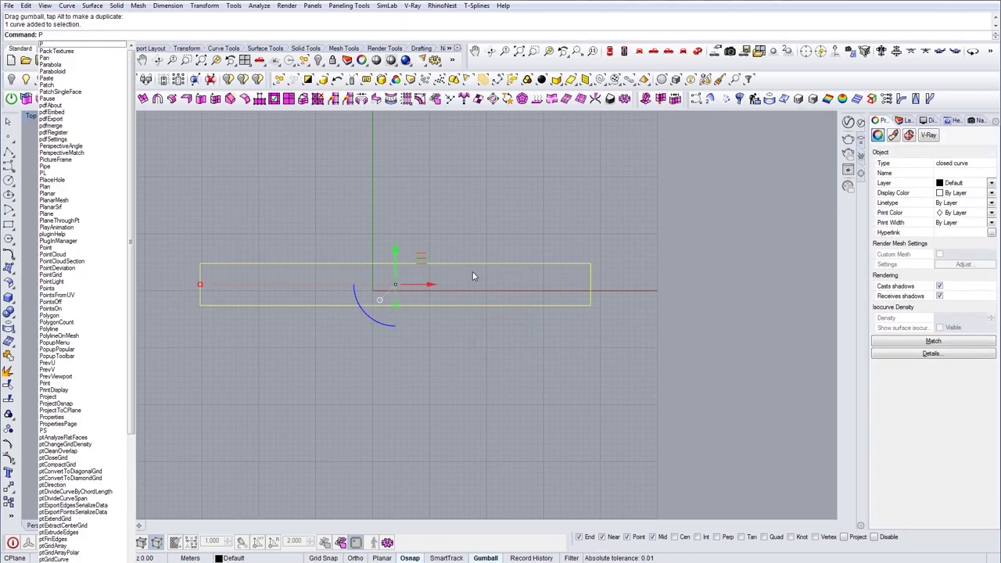
type("S")
key("Return")
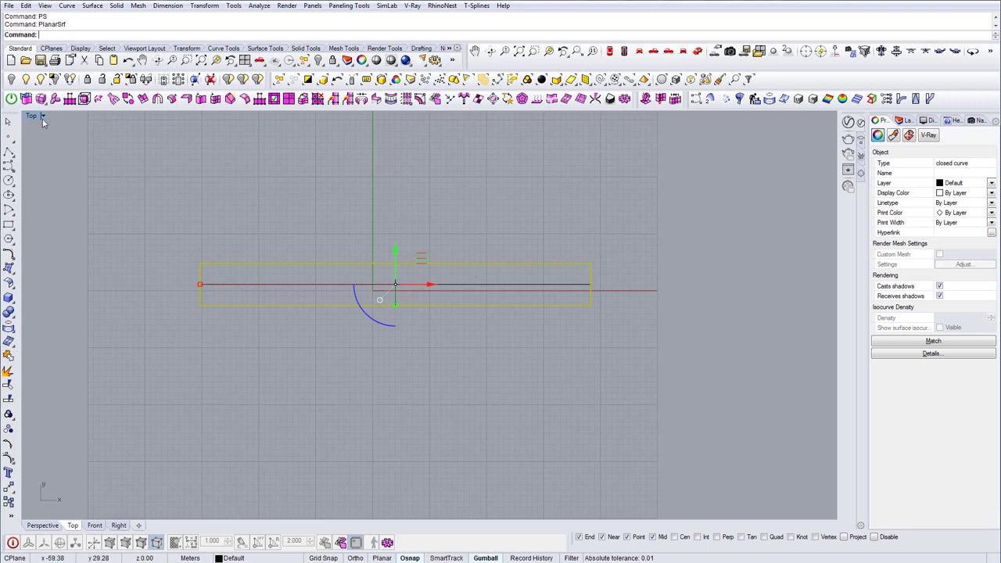
left_click(43, 117)
left_click(50, 154)
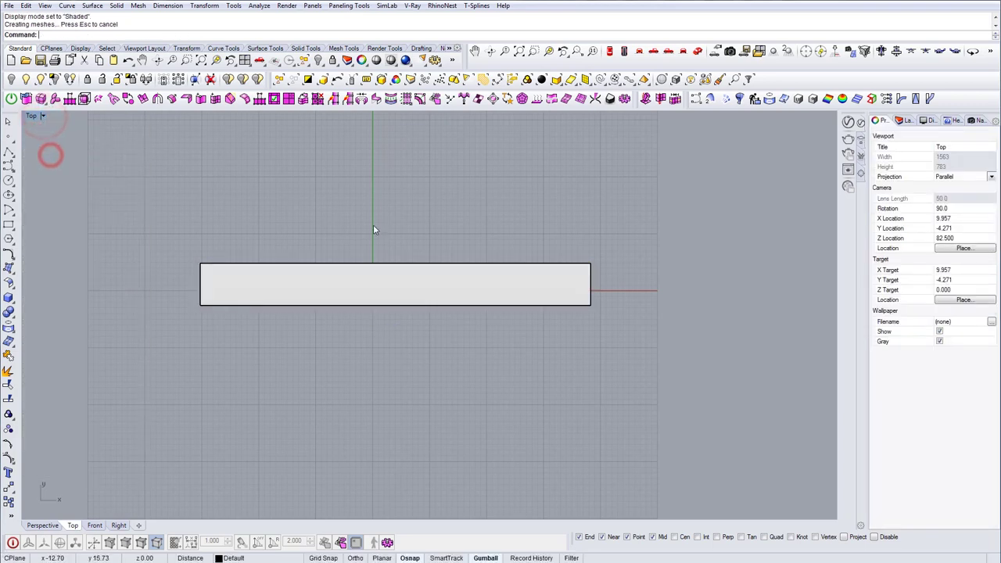
Step: Select all curves with SelCrv and delete the rectangle outline, keeping the surface
left_click(506, 288)
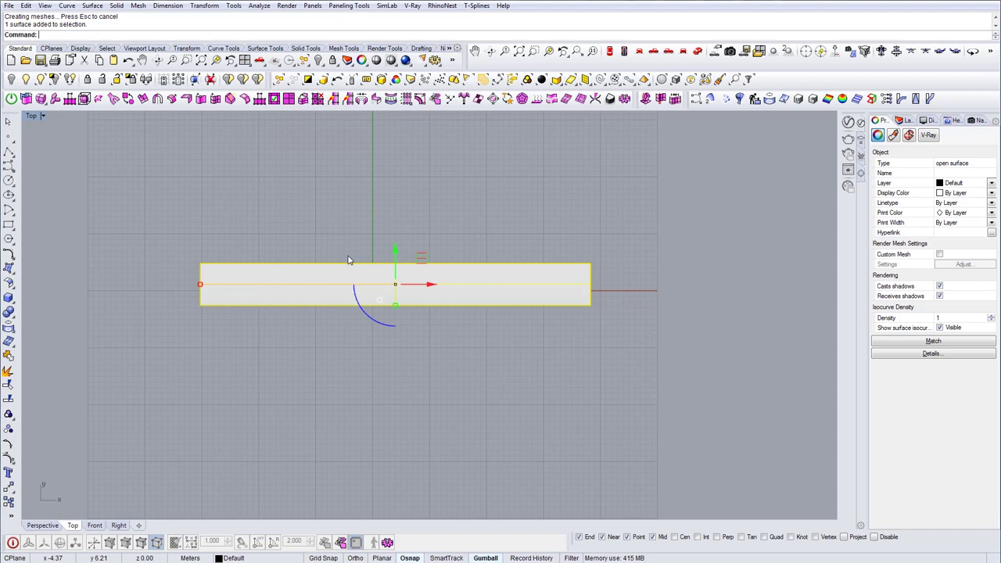
key("Escape")
type("SelC")
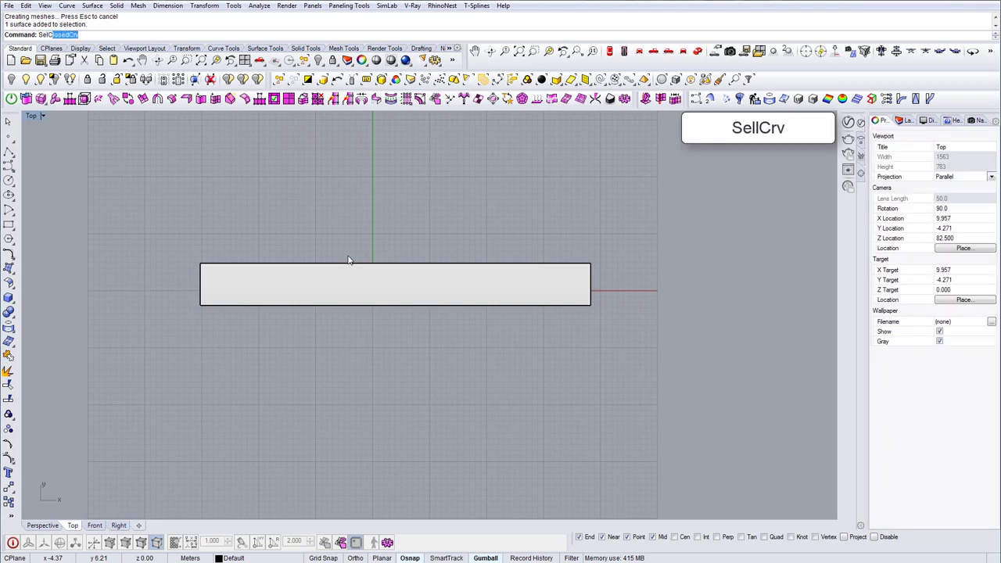
type("rv")
key("Return")
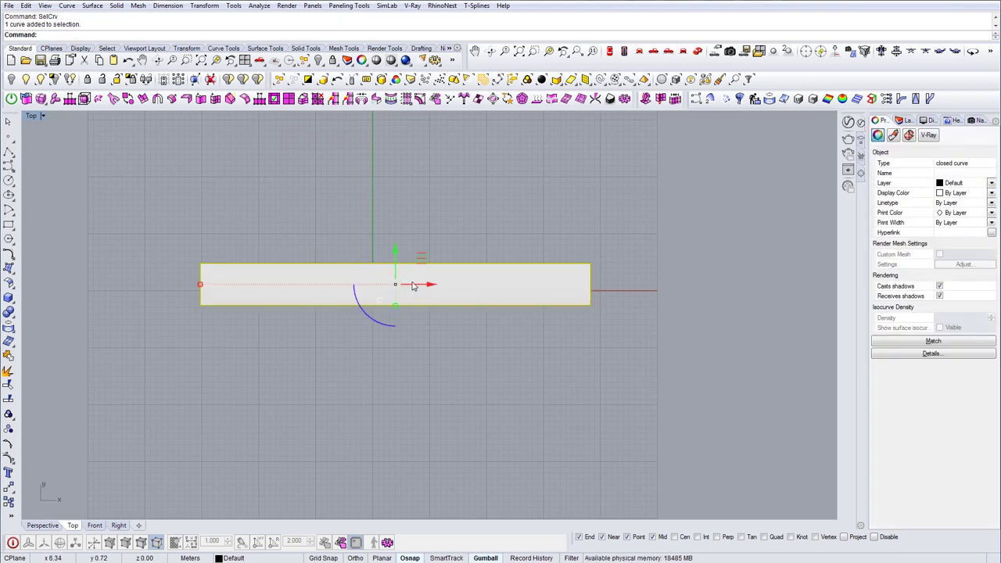
key("Delete")
Step: Copy the surface strip directly below itself, from its upper right corner to its lower right corner
left_click(440, 285)
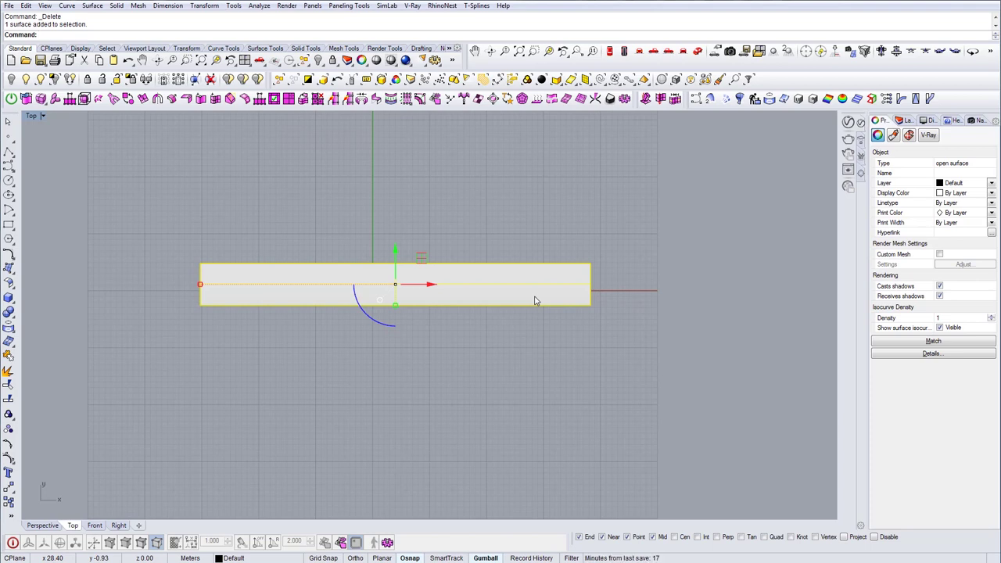
type("copy")
key("Return")
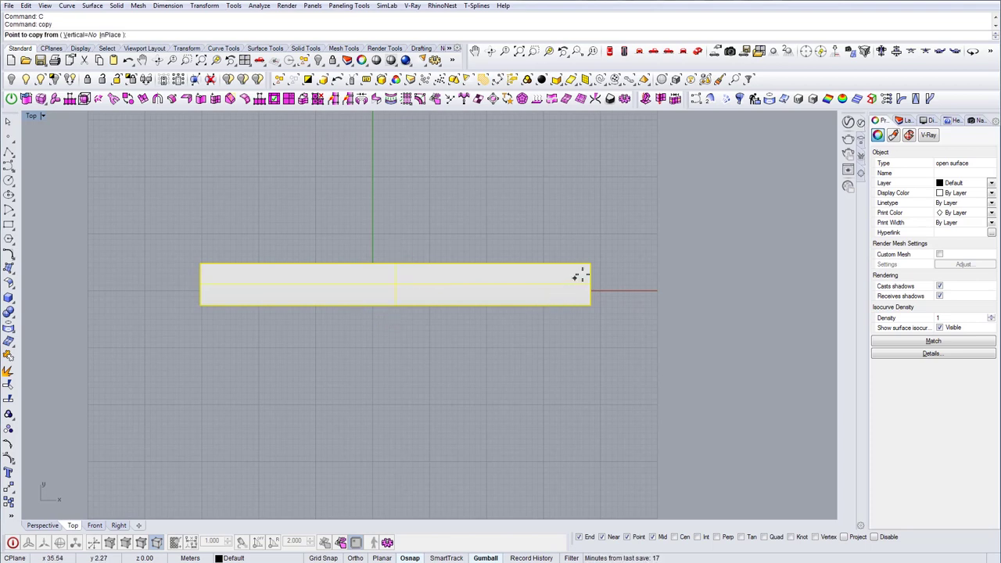
left_click(591, 263)
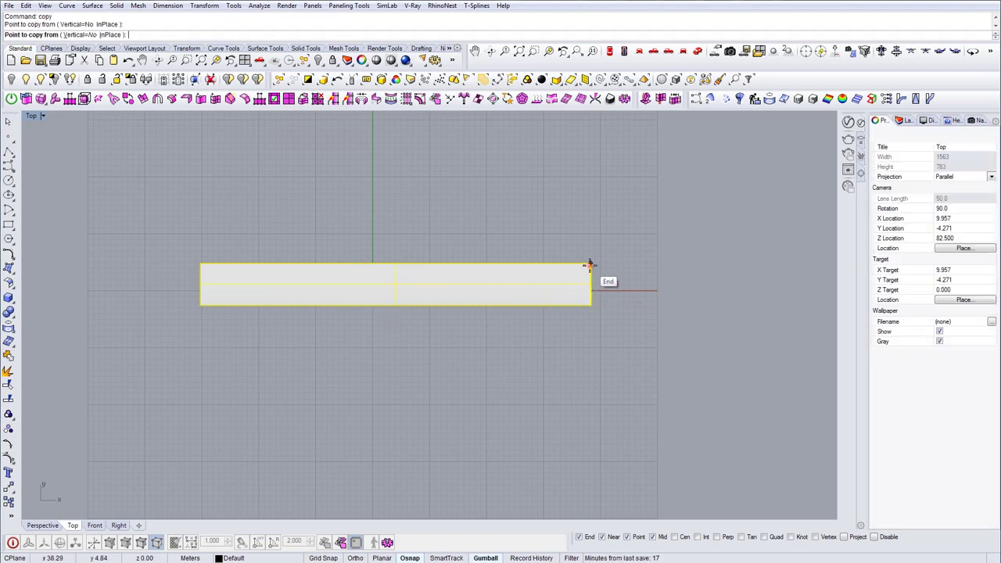
left_click(590, 305)
Step: Add three more strip copies below, with FromLastPoint, UseLastDistance and UseLastDirection set to Yes
left_click(86, 35)
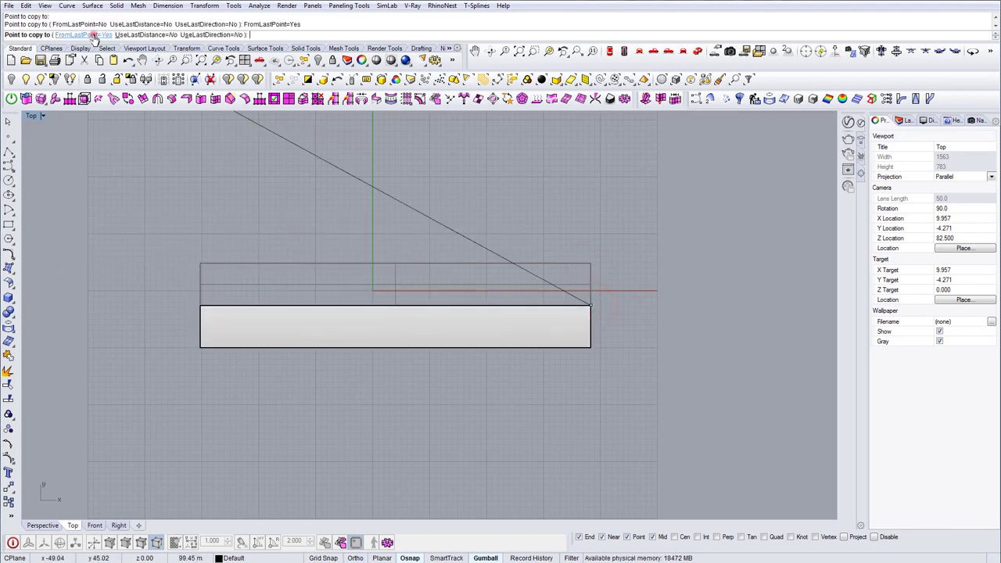
left_click(147, 35)
left_click(199, 35)
left_click(606, 415)
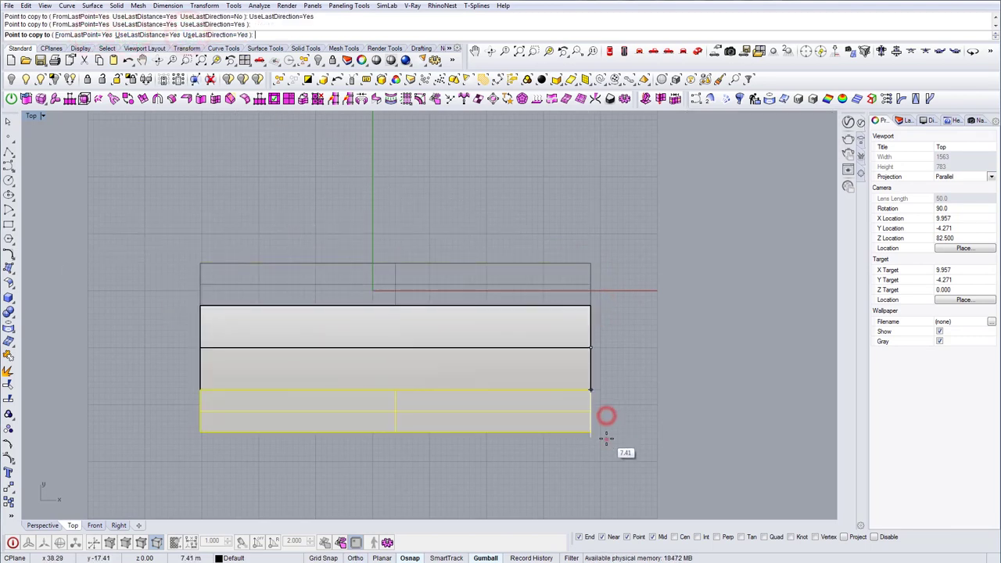
left_click(606, 439)
left_click(604, 453)
key("Escape")
key("Escape")
right_click_drag(546, 392, 540, 331)
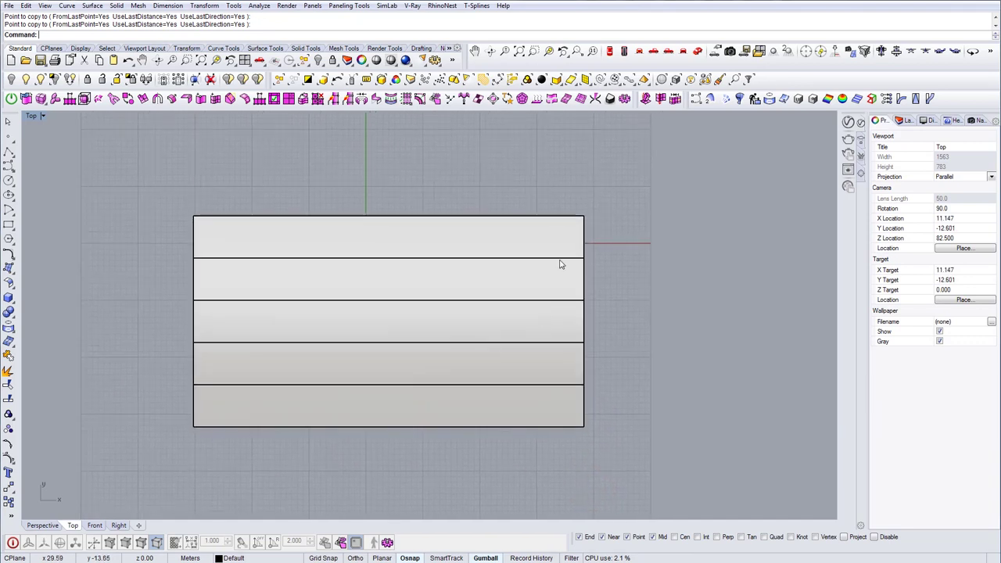
Step: Draw a vertical line across all five strips near their left end, extending beyond the top and bottom edges
right_click_drag(350, 226, 445, 226)
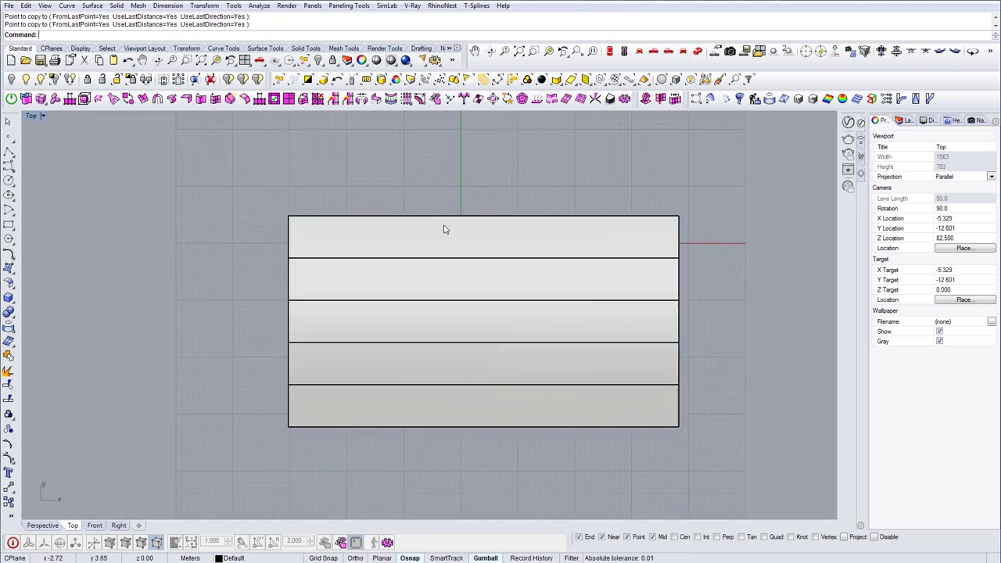
right_click_drag(383, 235, 394, 246)
type("L")
key("Return")
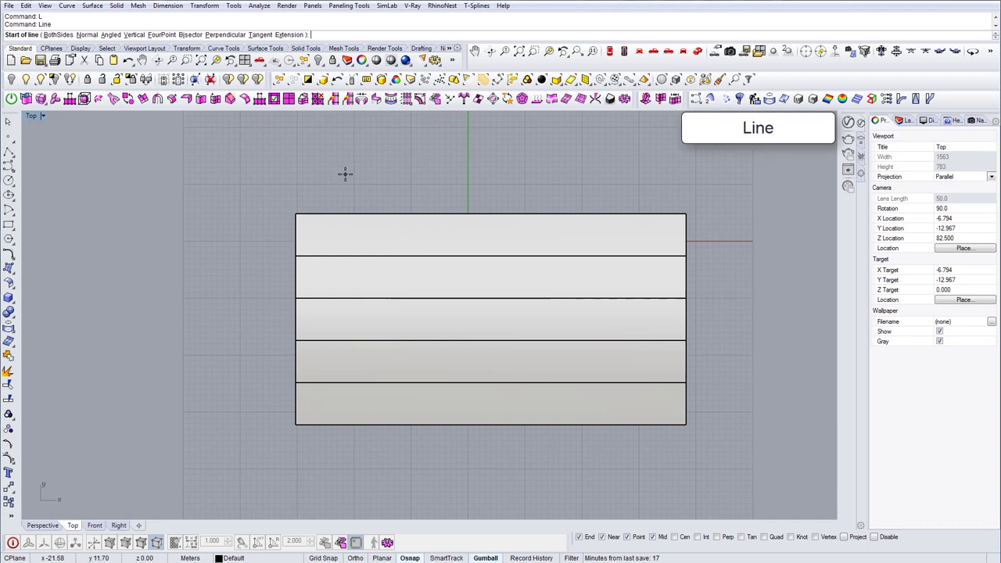
left_click(349, 173)
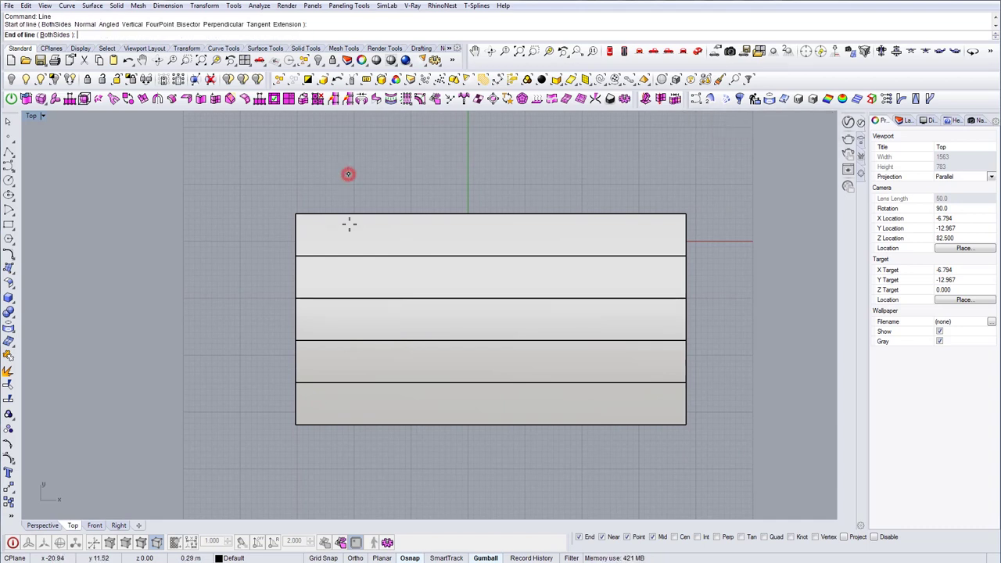
left_click(349, 469)
Step: Mirror the vertical line to the right side about a vertical axis through the midpoint of the strips' top edge
left_click_drag(388, 178, 318, 188)
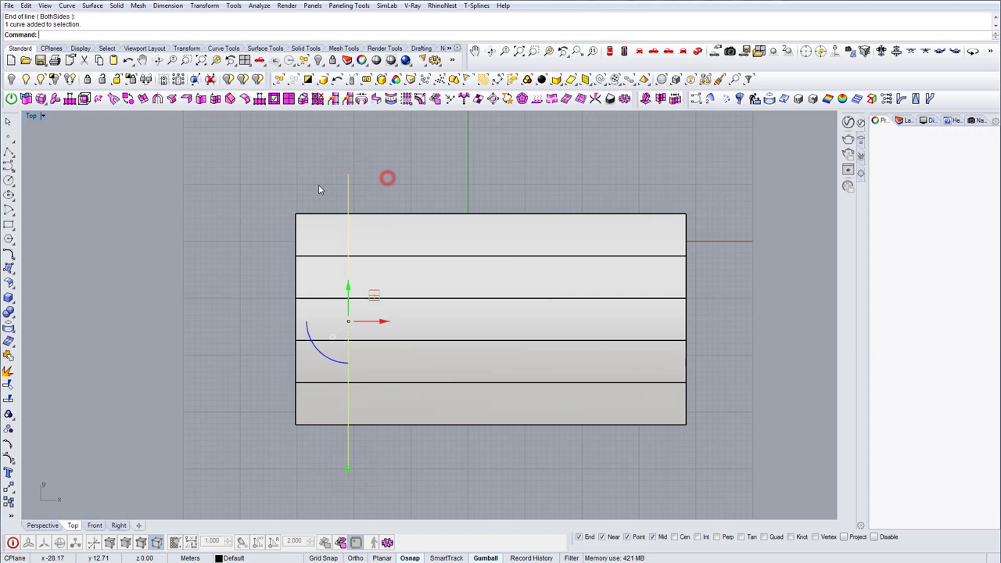
type("Mirror")
key("Return")
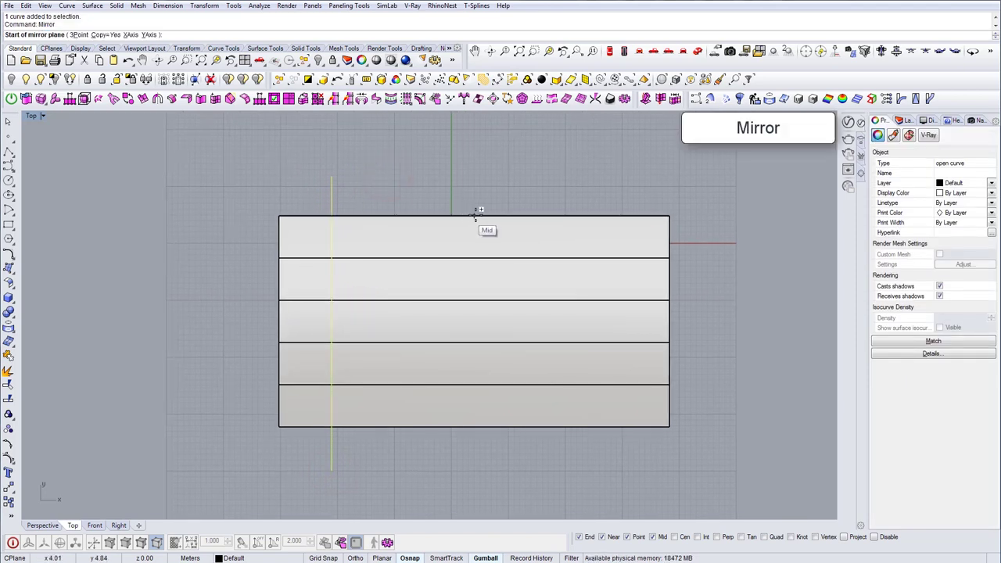
left_click(474, 216)
left_click(474, 190)
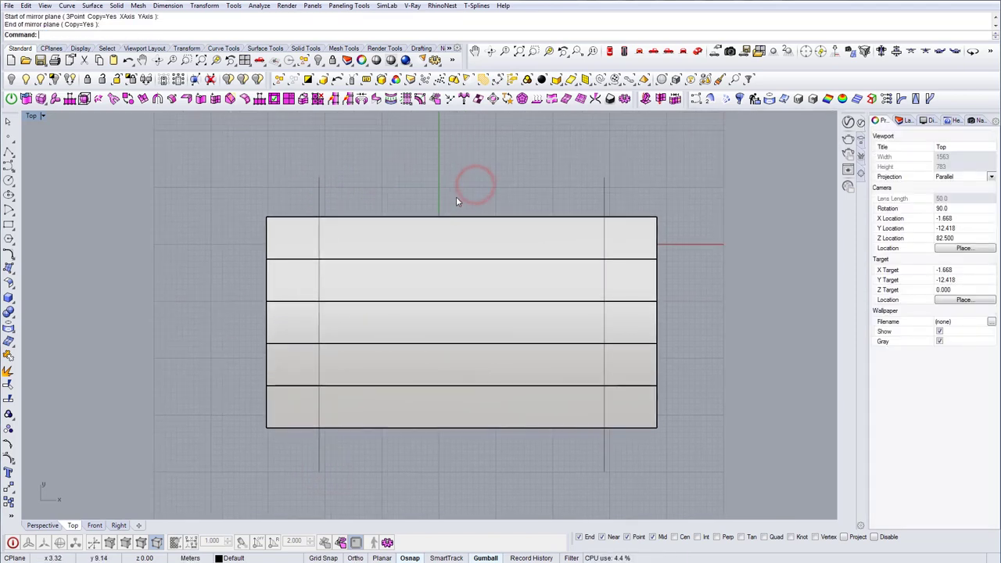
Step: Draw a horizontal line from the midpoint of the top strip's left edge to beyond its right edge
type("L")
key("Return")
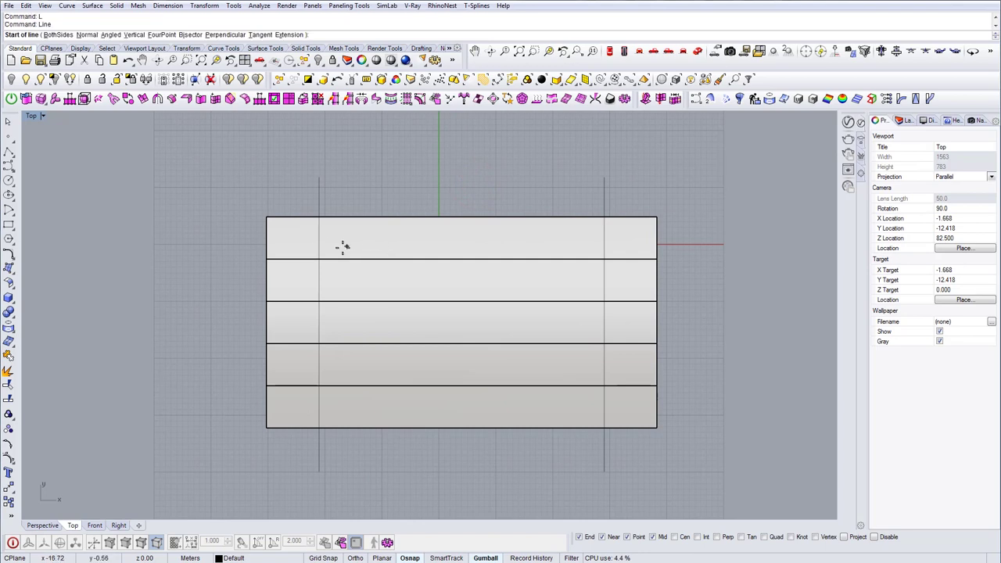
left_click(267, 236)
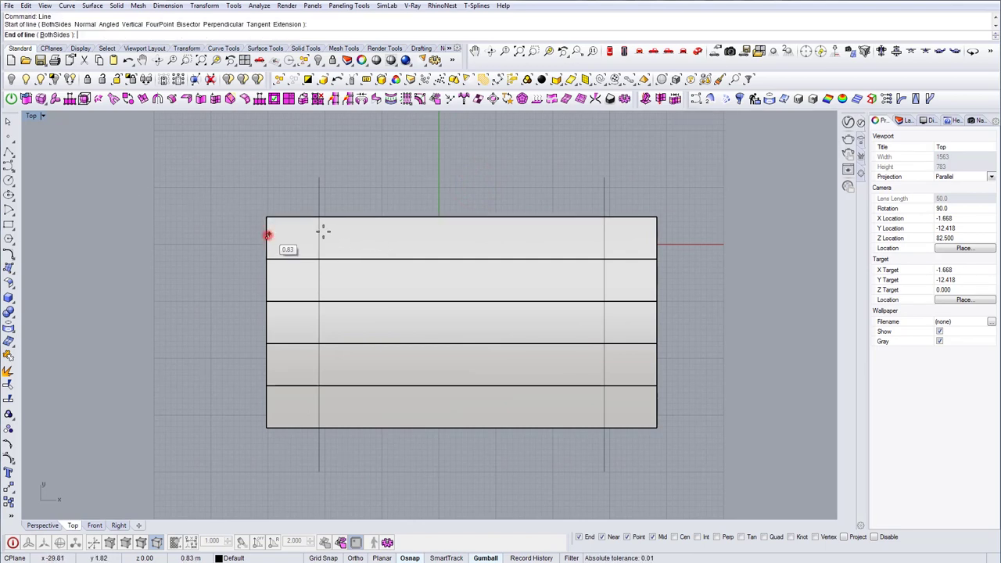
left_click(758, 234)
Step: Copy the horizontal centre line onto the four strips below, using the strips' right corners as reference points
left_click_drag(722, 200, 675, 251)
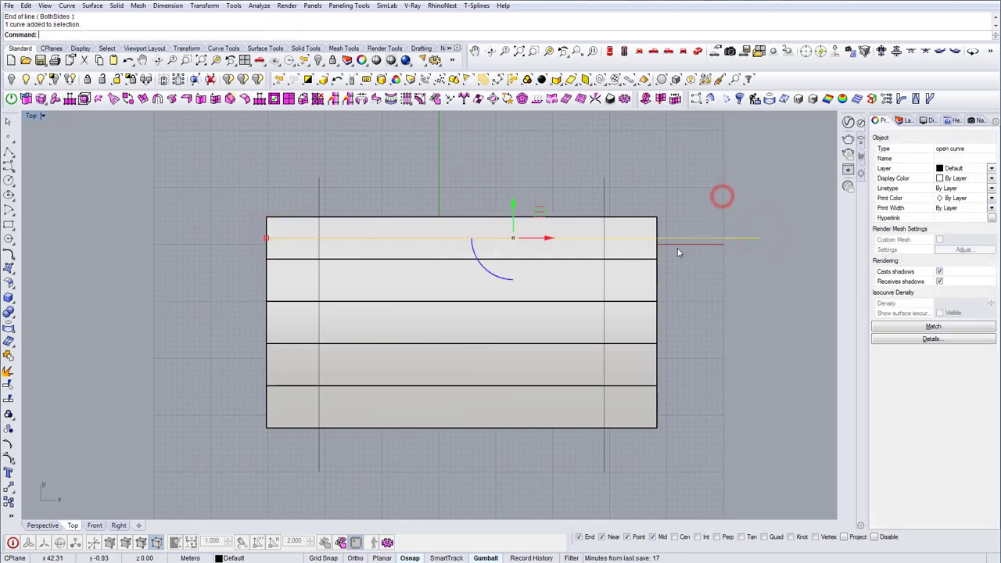
type("copy")
key("Return")
left_click(657, 259)
left_click(657, 301)
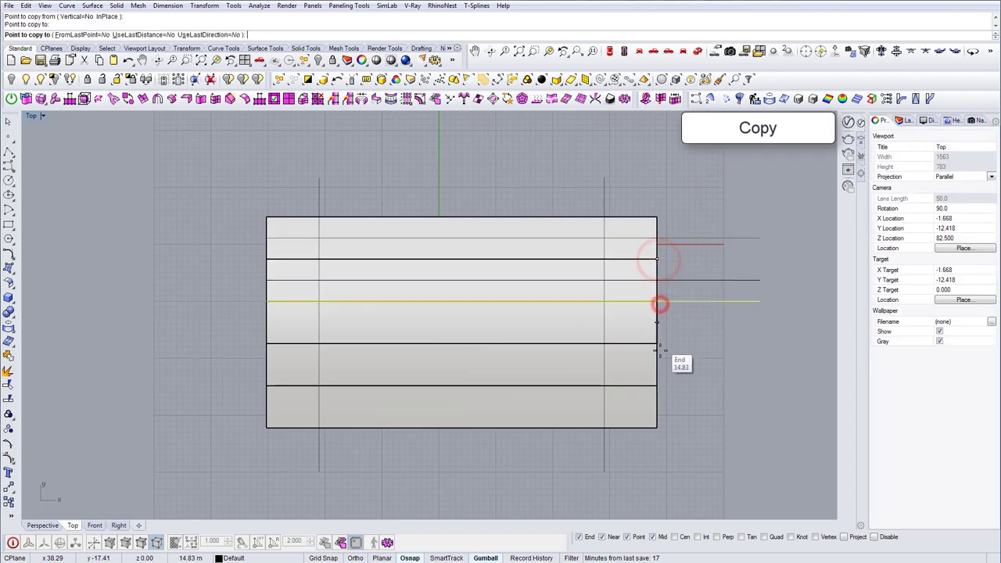
left_click(657, 344)
left_click(657, 386)
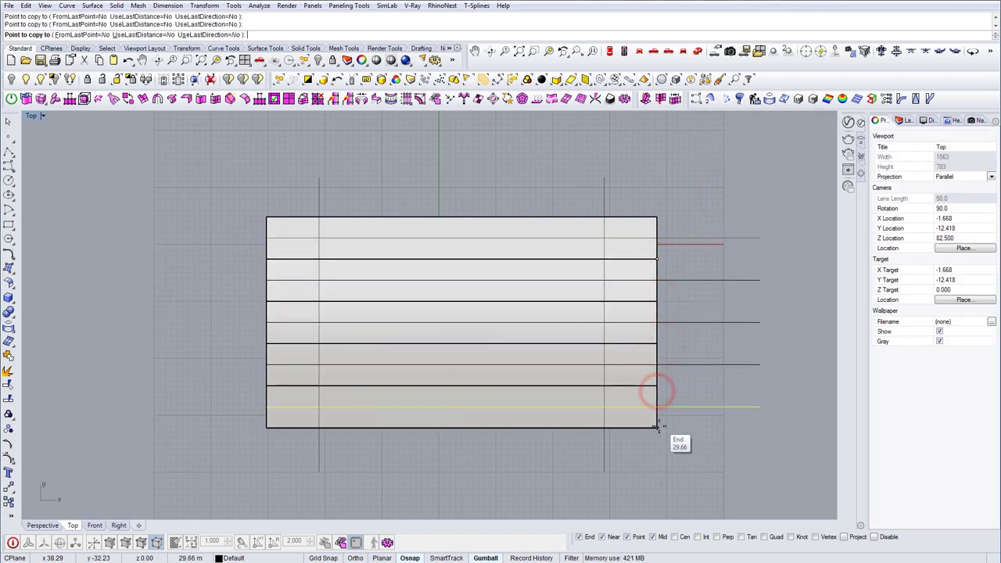
left_click(657, 428)
key("Return")
key("Escape")
left_click(9, 137)
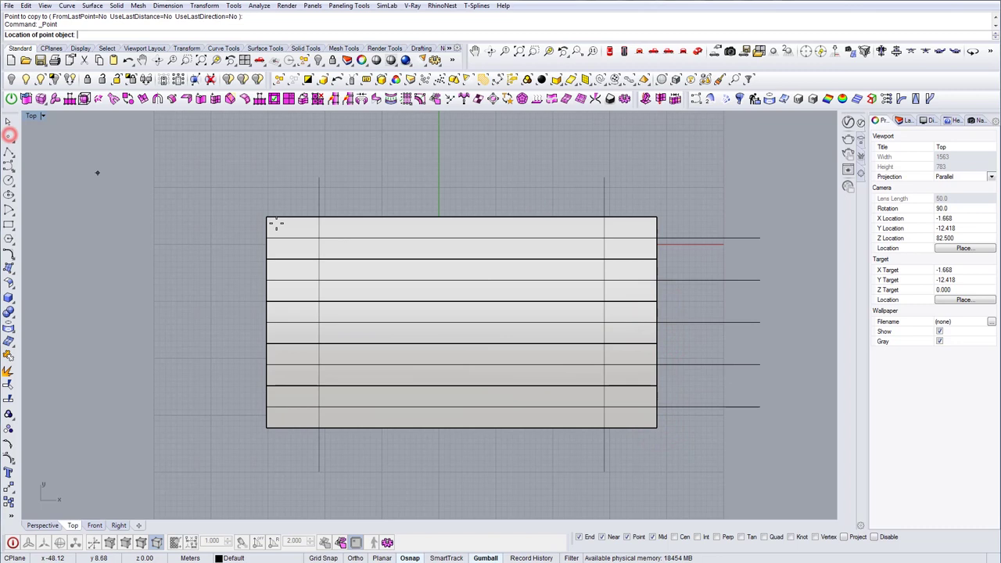
left_click(323, 238)
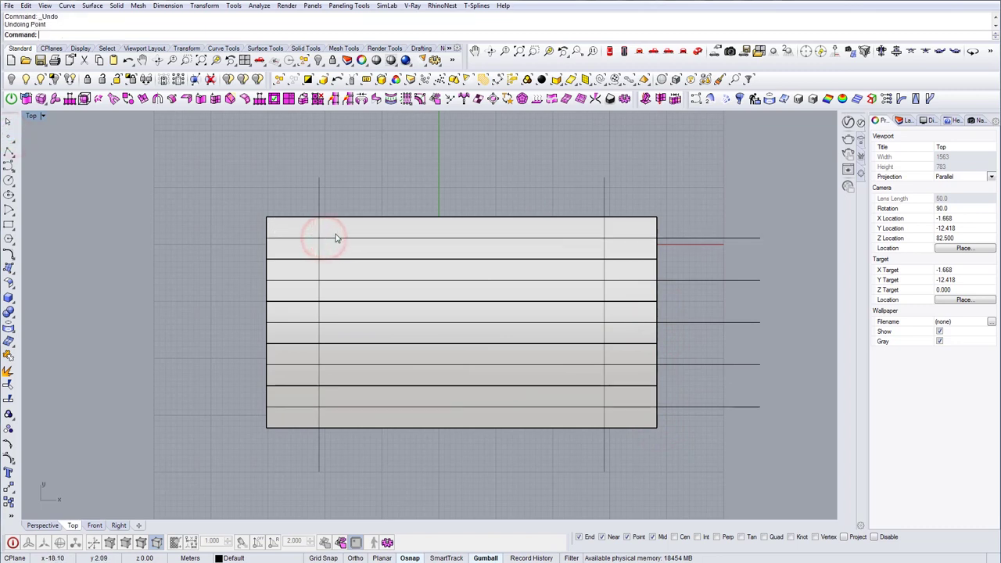
key("Return")
left_click(321, 238)
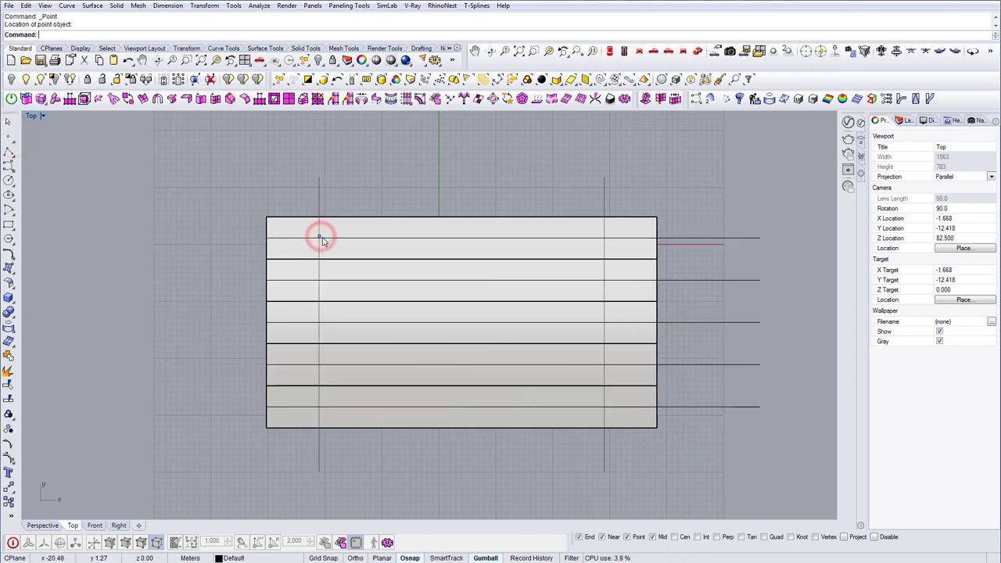
key("ctrl+z")
Step: Enable intersection snapping and place points where the top strip's centre line crosses the two vertical construction lines
left_click(9, 137)
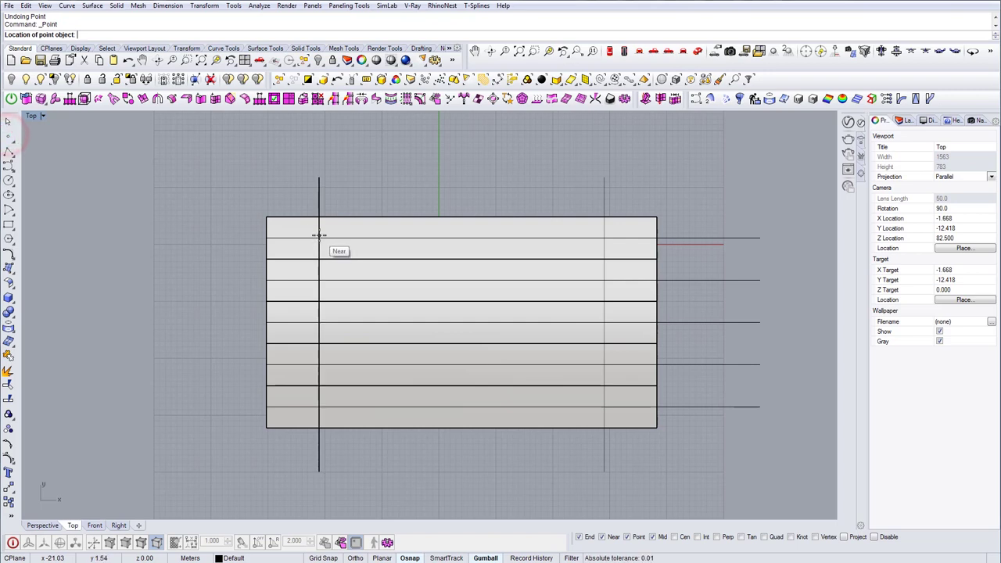
left_click(698, 537)
left_click(319, 238)
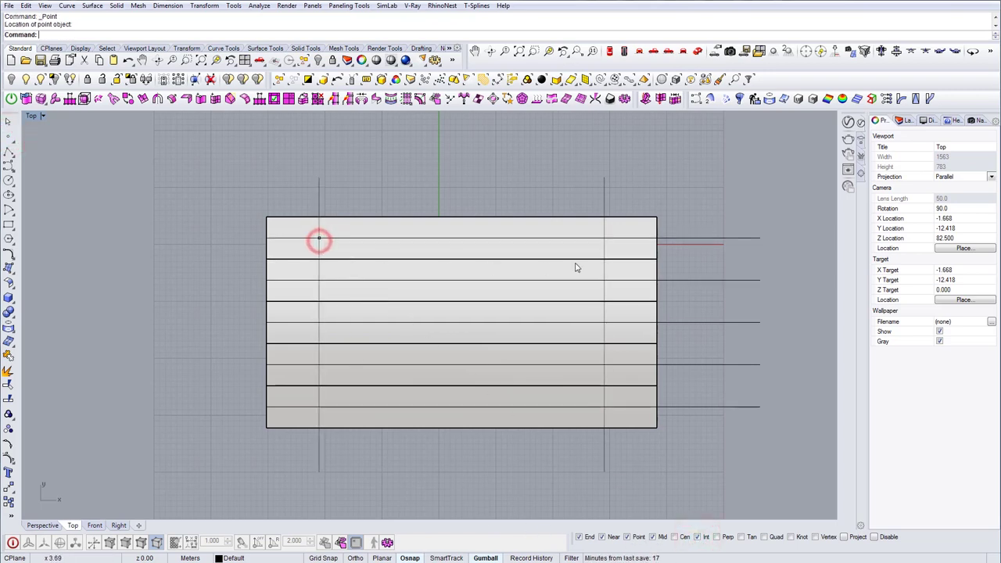
key("Return")
left_click(605, 238)
Step: Copy the top strip's two points onto the four strips below, using the strips' right corners as reference points
left_click_drag(295, 211, 621, 253)
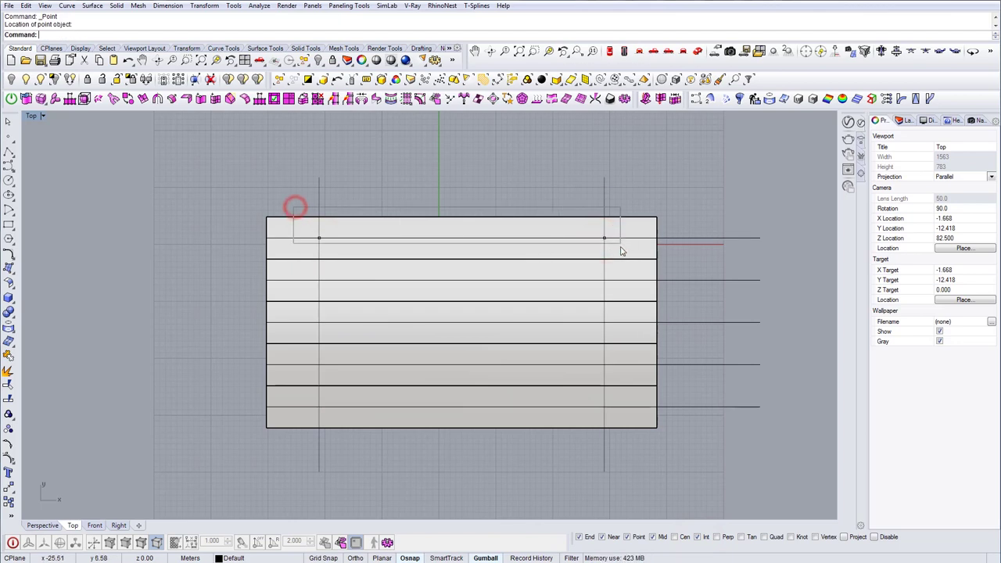
type("c")
key("Return")
left_click(657, 217)
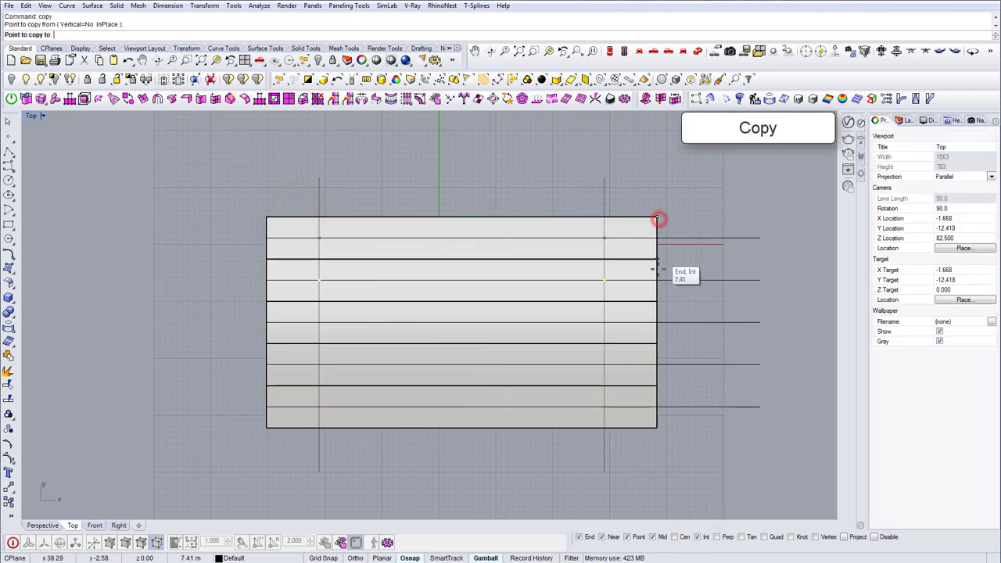
left_click(658, 259)
left_click(657, 302)
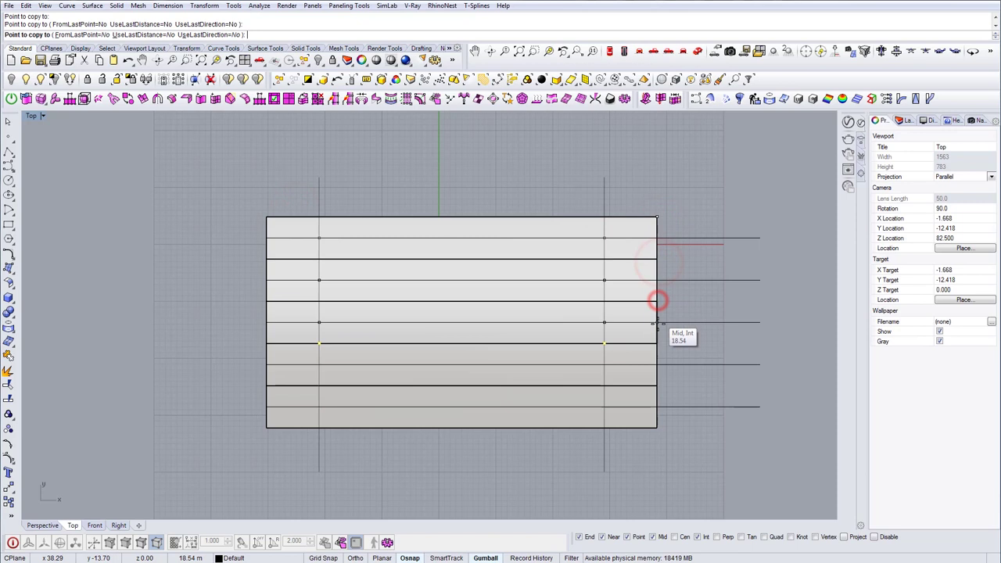
left_click(657, 343)
left_click(657, 386)
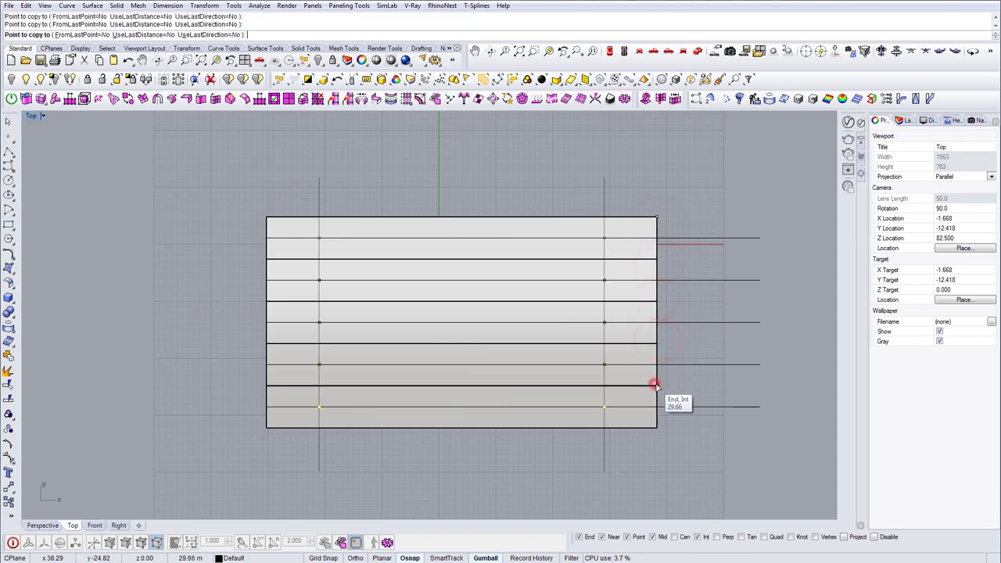
key("Return")
Step: Delete all horizontal and vertical construction lines and show the strips in a perspective view
left_click_drag(717, 415, 691, 201)
key("Delete")
left_click_drag(538, 203, 295, 190)
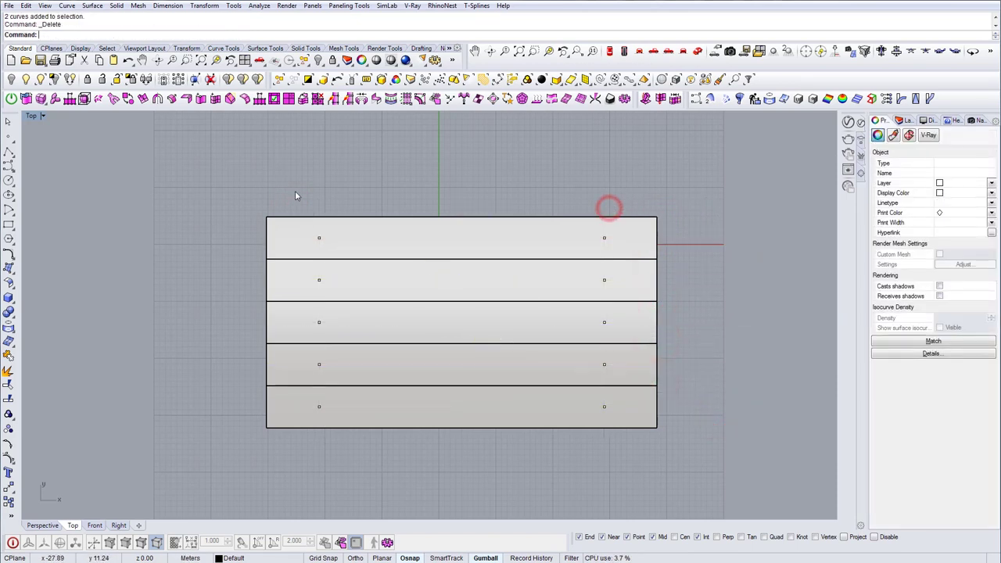
key("Delete")
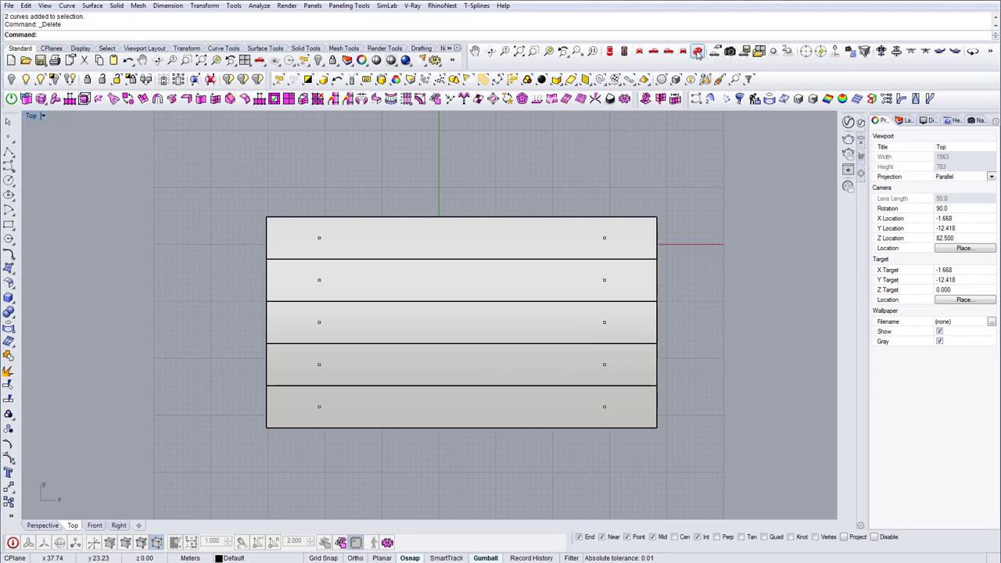
left_click(698, 53)
right_click_drag(493, 292, 373, 268)
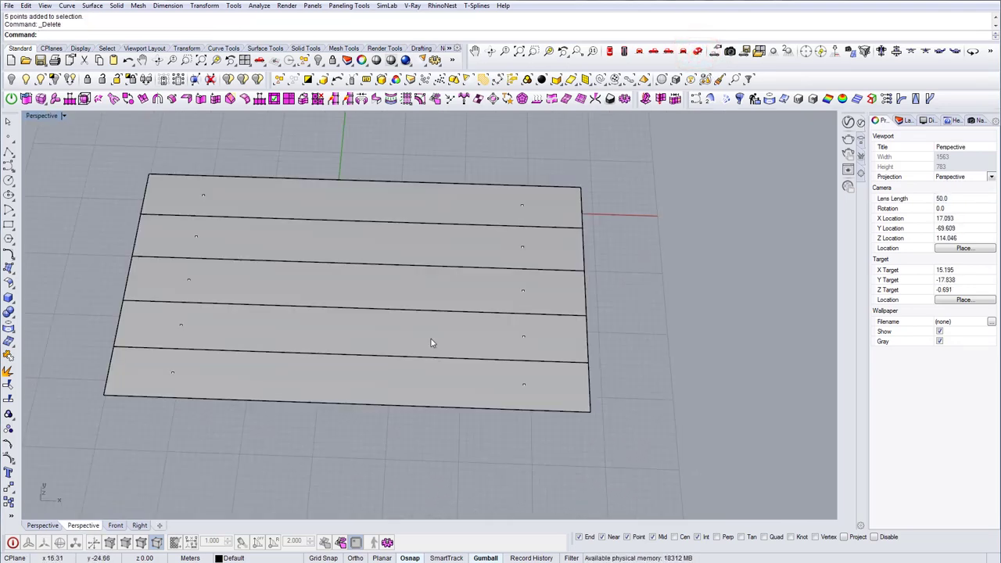
right_click_drag(431, 343, 404, 226)
left_click(399, 226)
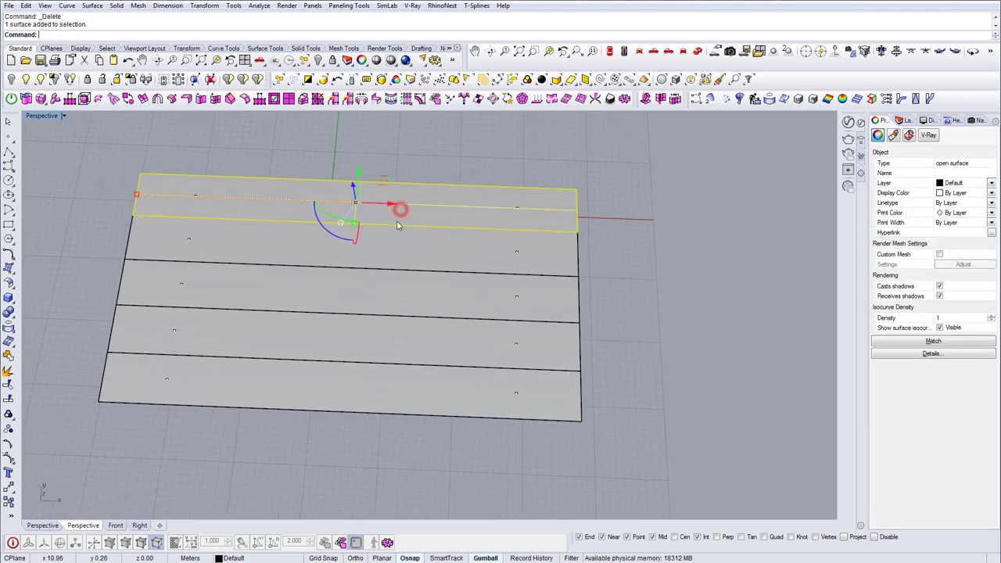
right_click_drag(351, 267, 348, 281, "shift")
key("Escape")
right_click_drag(459, 307, 451, 292)
left_click(438, 225)
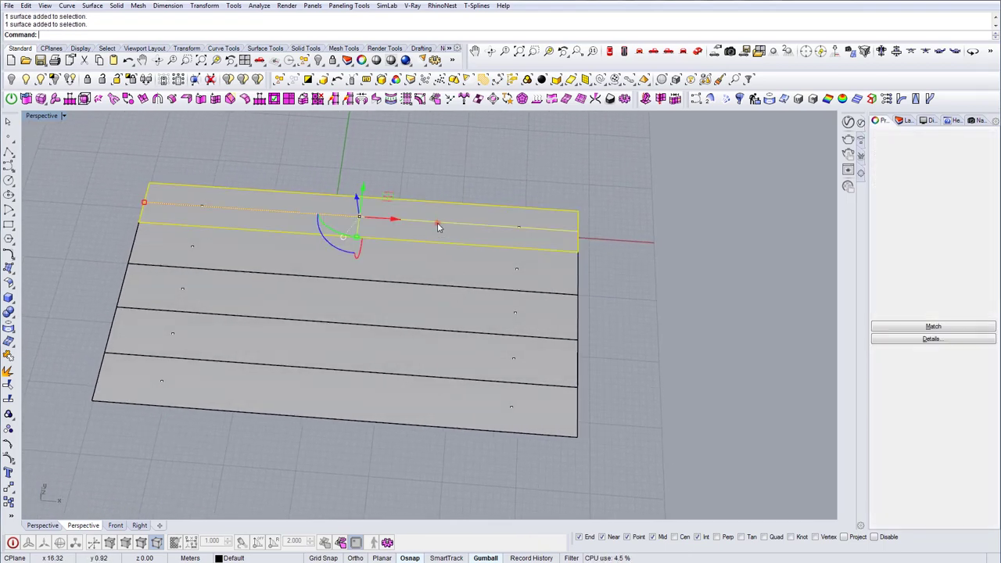
key("Escape")
Step: Try to twist the top strip about an axis through its two points, turning its right end from horizontal to vertical
type("Twist")
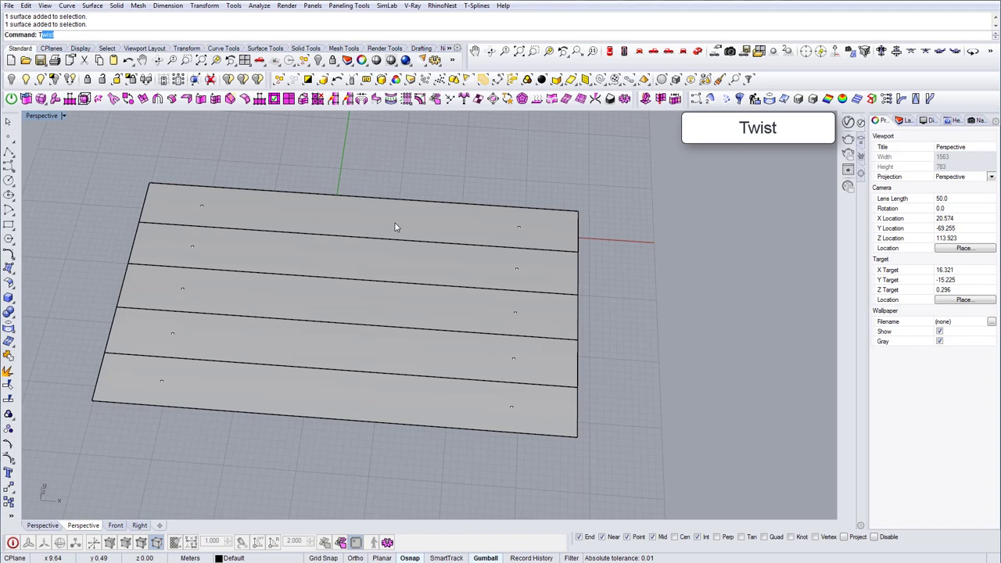
key("Return")
left_click(266, 209)
key("Return")
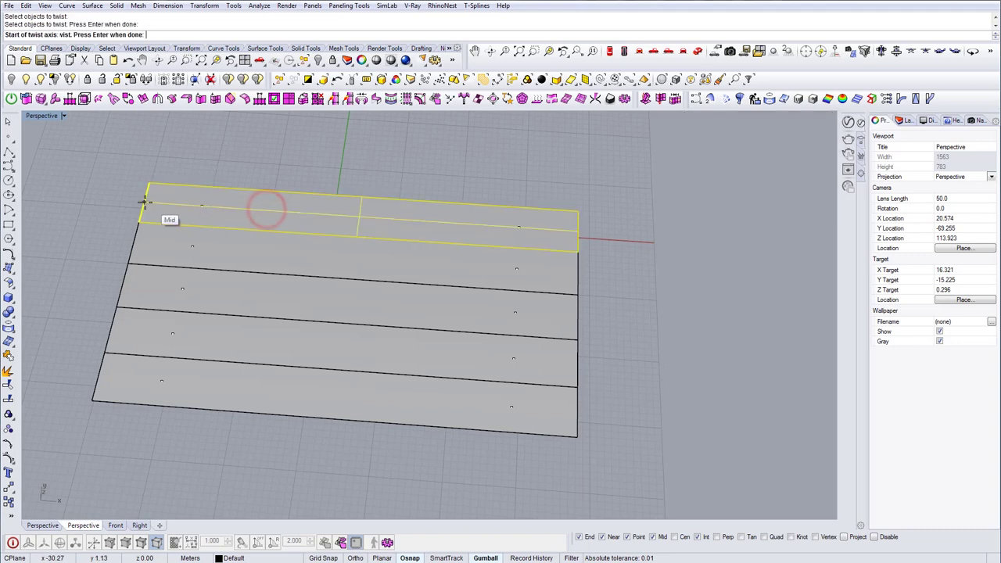
left_click(202, 206)
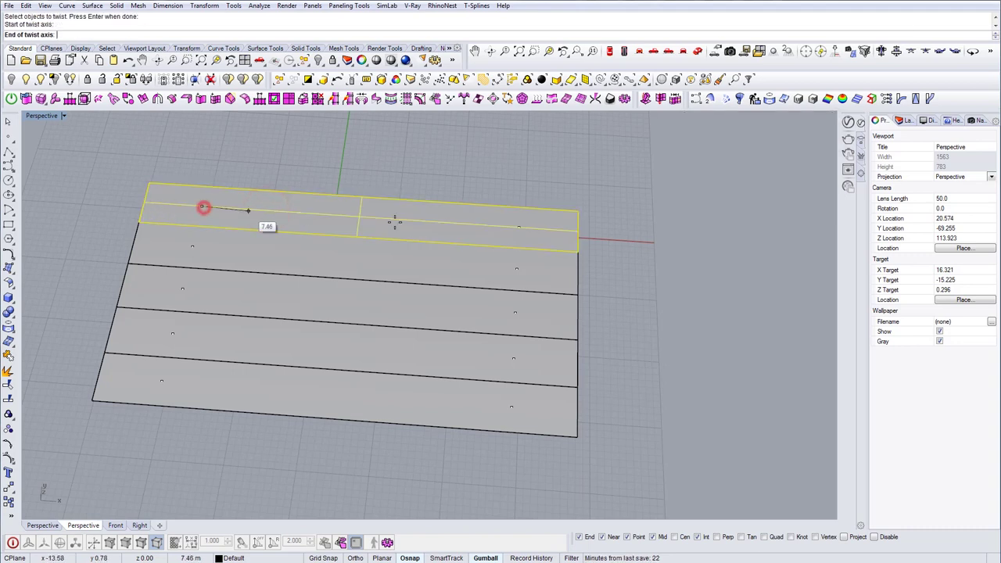
left_click(522, 225)
right_click_drag(521, 225, 655, 287)
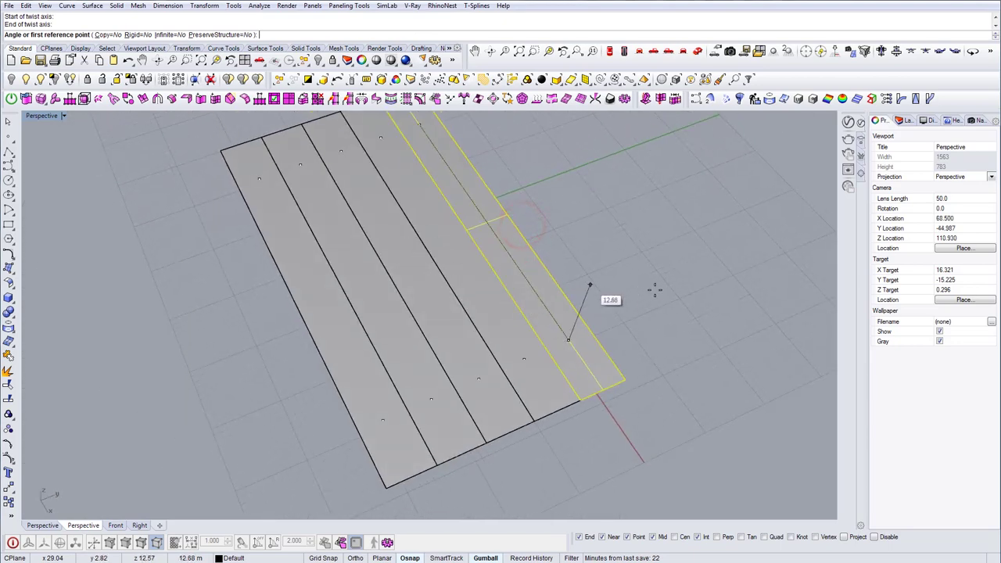
left_click(677, 288)
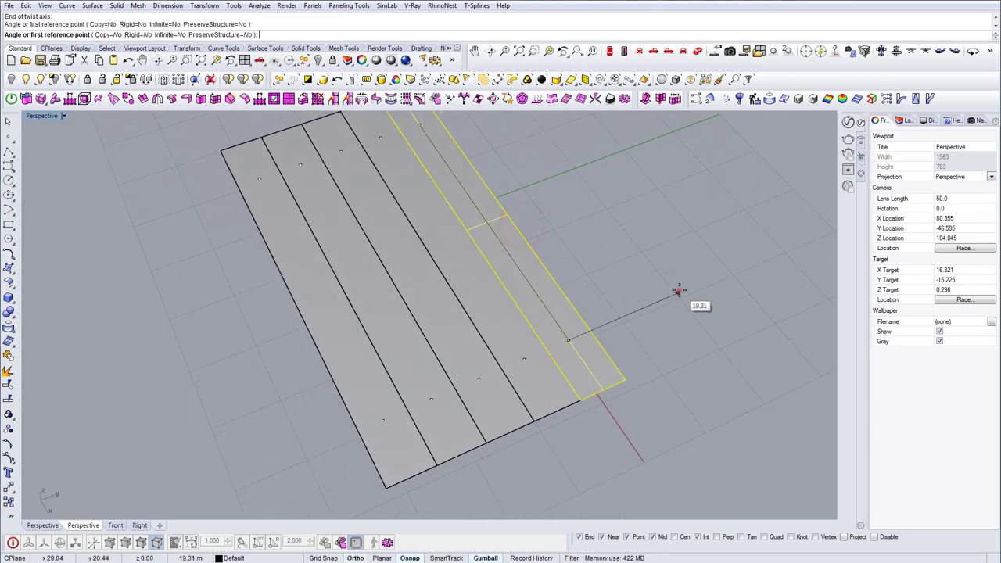
left_click(562, 269)
Step: Try to mirror the twisted top strip across its right end to form a continuous wavy band
right_click_drag(563, 268, 324, 185)
right_click_drag(481, 284, 463, 317)
scroll(480, 331, "down", 6)
scroll(499, 333, "up", 2)
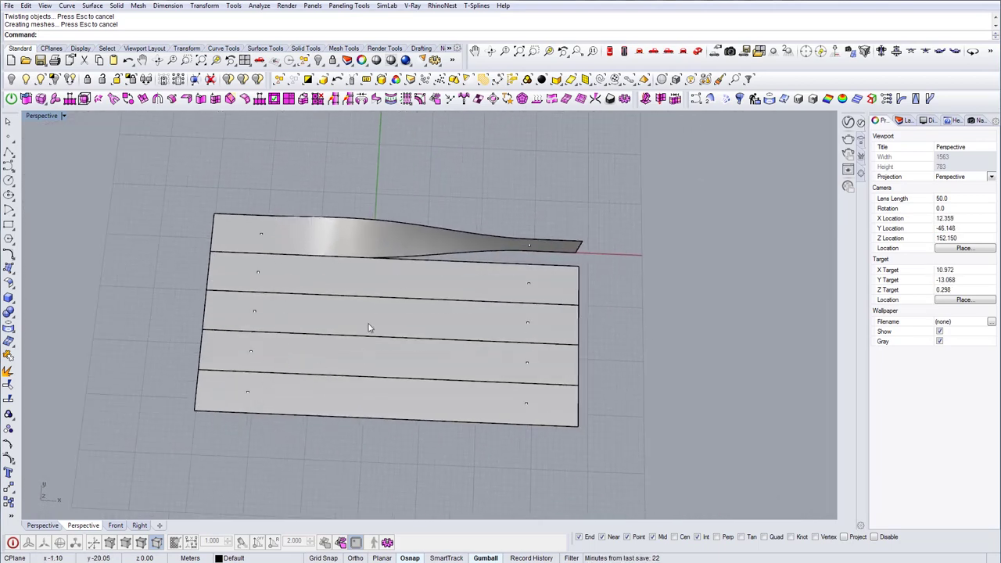
right_click_drag(370, 328, 357, 256)
left_click(358, 256)
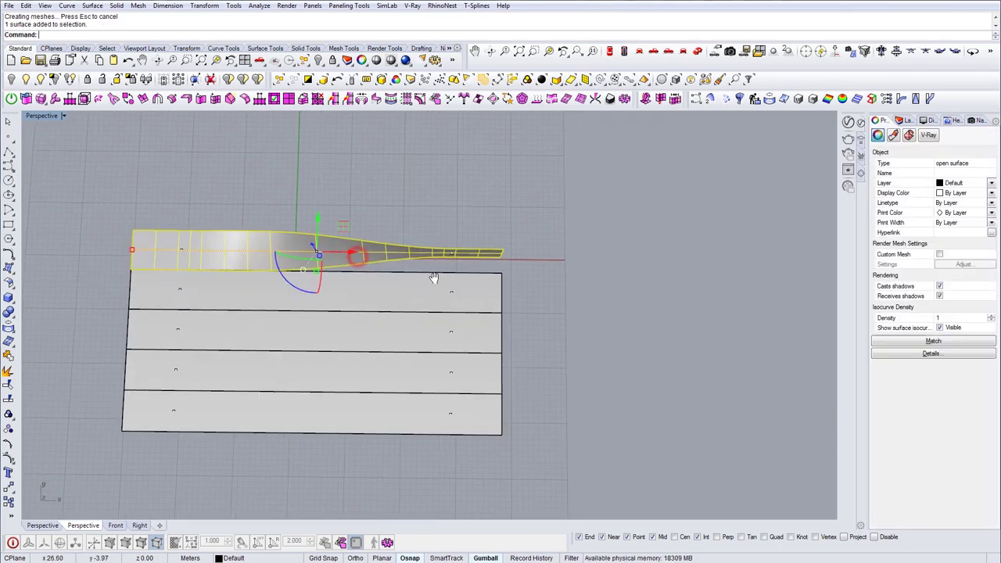
right_click_drag(434, 278, 397, 267, "shift")
type("Mirror")
key("Return")
left_click(467, 237)
left_click(469, 193, "shift")
right_click_drag(473, 233, 445, 269)
left_click(524, 251)
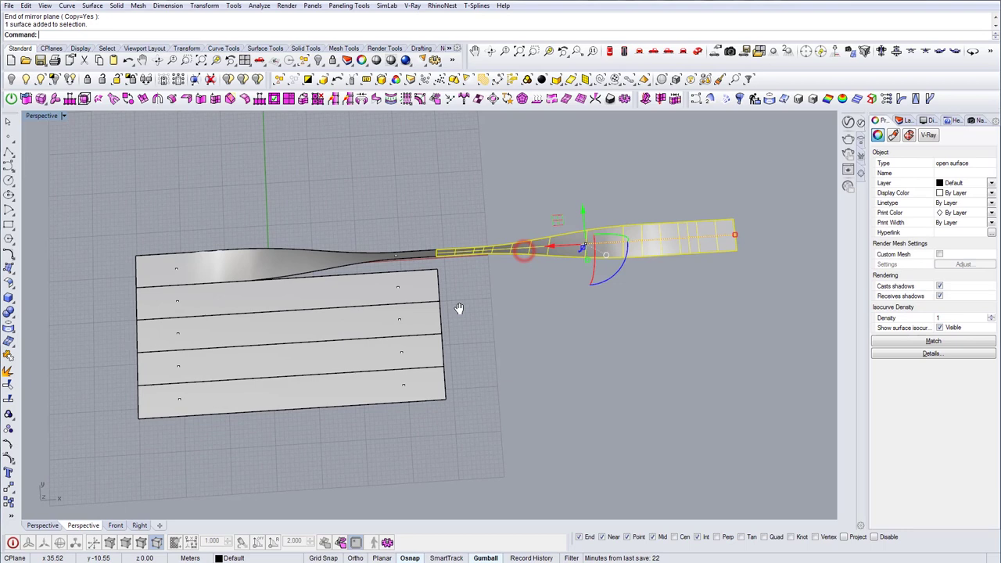
right_click_drag(459, 309, 481, 307)
Step: Undo the mirror and the twist of the top strip
key("Delete")
key("ctrl+z")
key("ctrl+z")
key("ctrl+z")
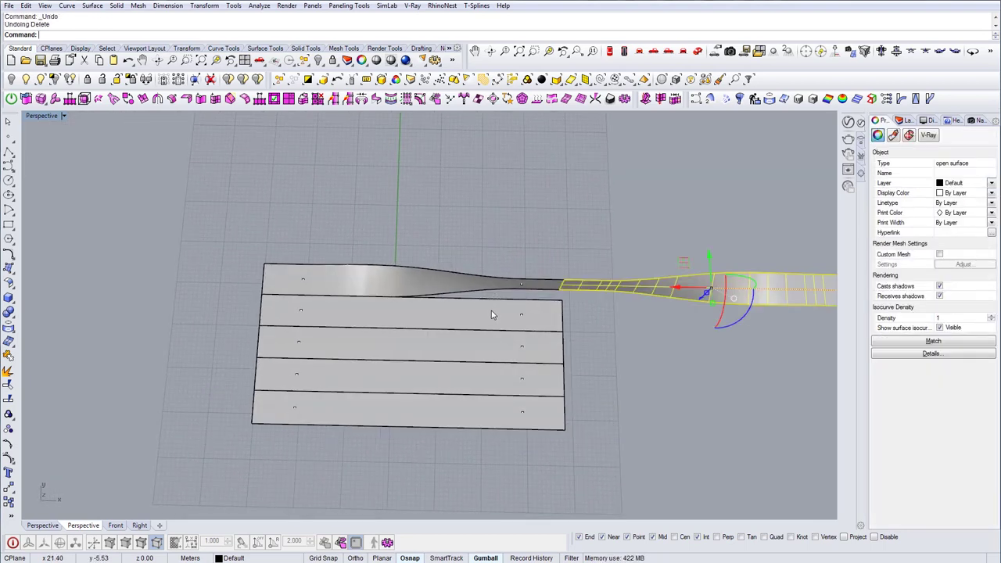
Step: Duplicate the column of five right-hand points a short distance to the left along the strips
left_click_drag(472, 206, 500, 442)
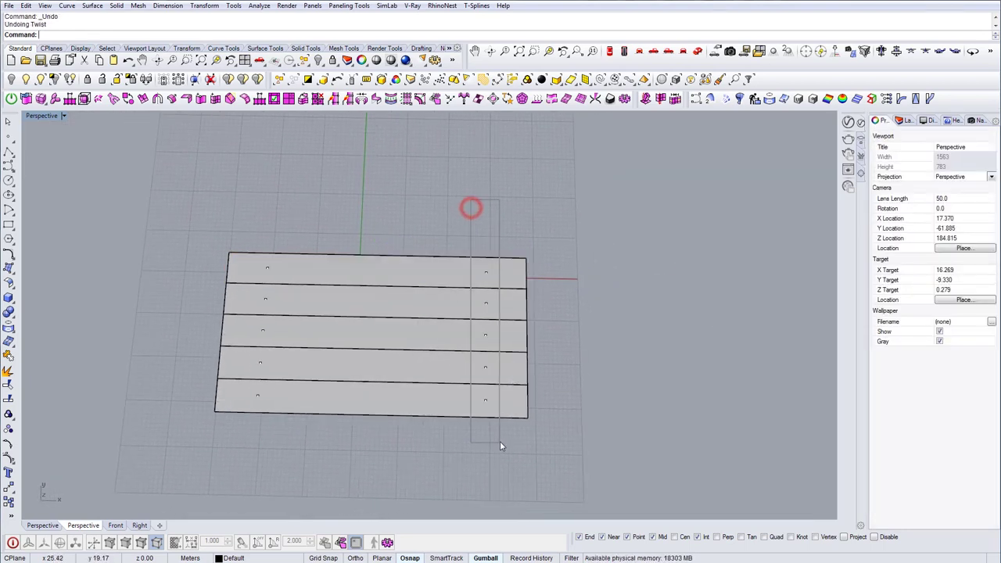
left_click_drag(520, 337, 486, 336)
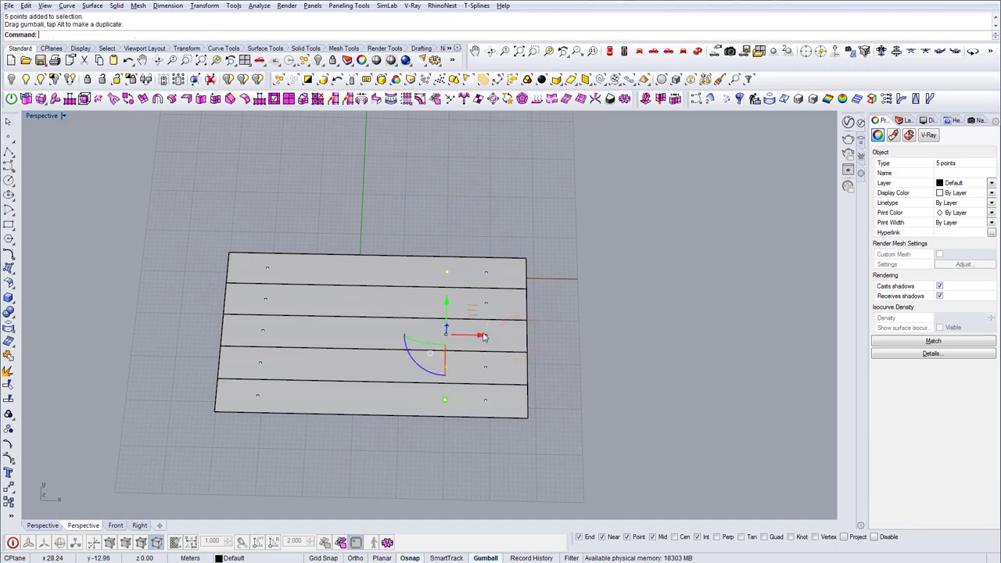
key("Escape")
right_click_drag(401, 264, 359, 309, "shift")
left_click(368, 294)
left_click(371, 322, "shift")
key("Escape")
Step: Twist the top strip about an axis from its left point to its outermost right point, turning the right end vertical
type("Twe")
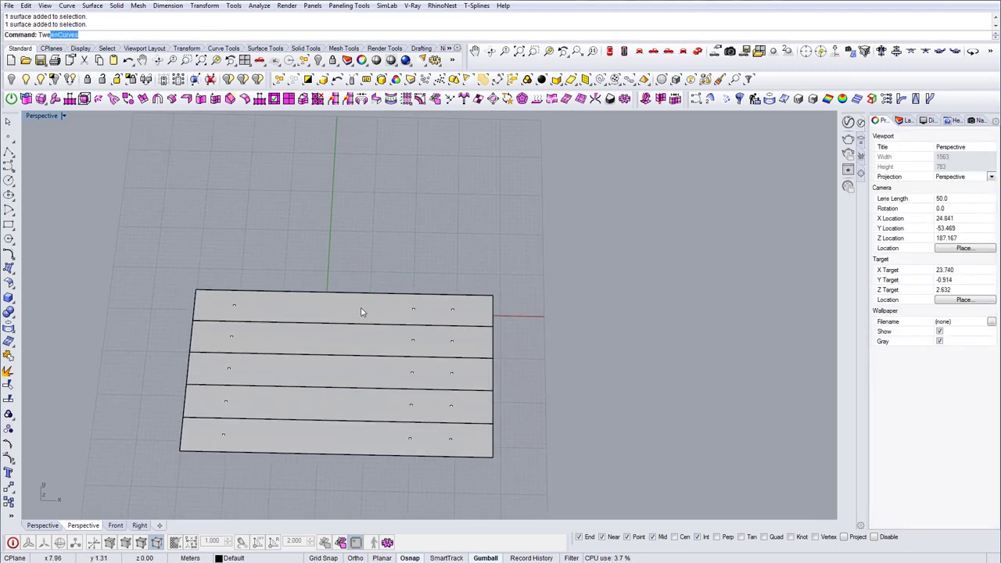
type("ist")
key("Return")
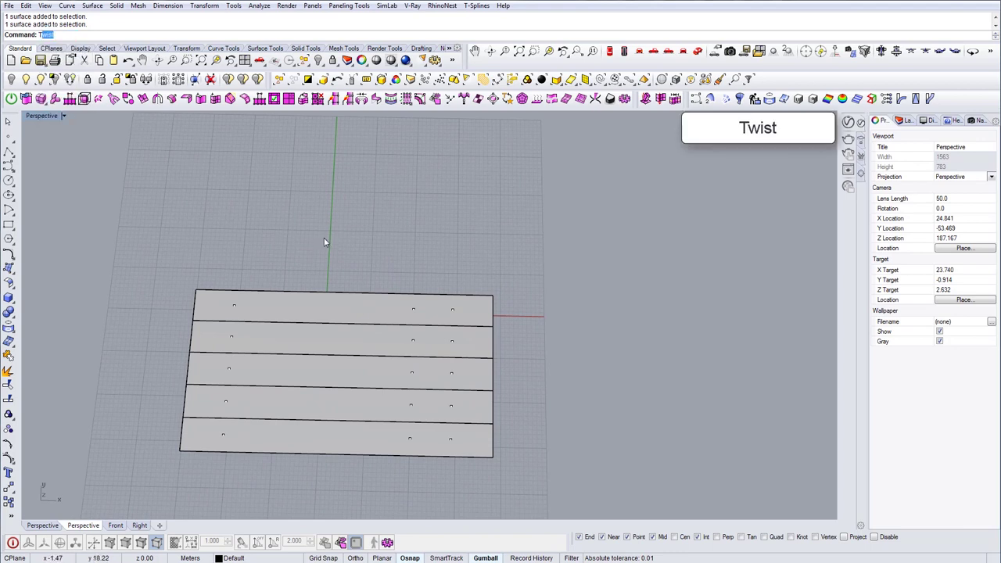
left_click(242, 309)
key("Return")
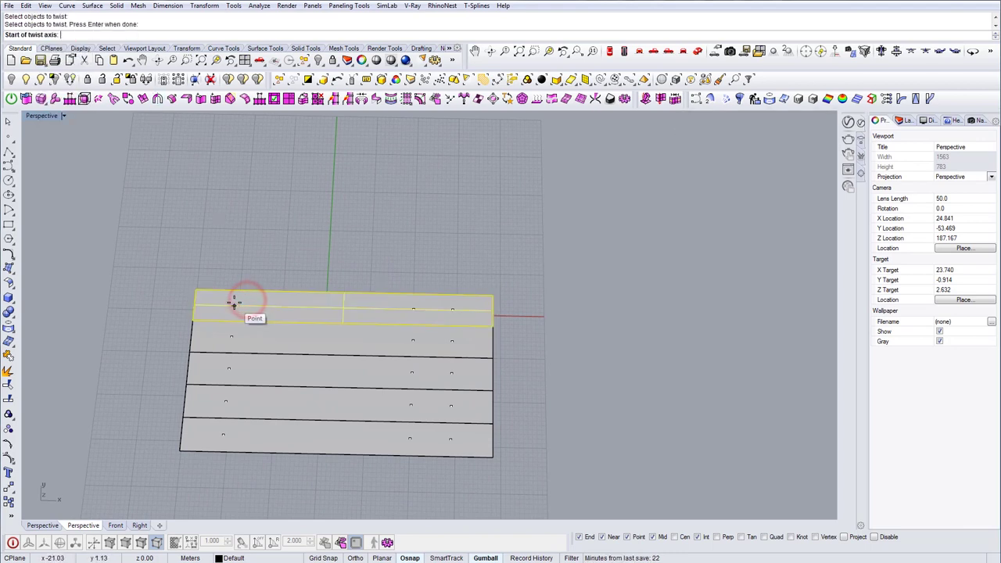
left_click(234, 306)
left_click(453, 310)
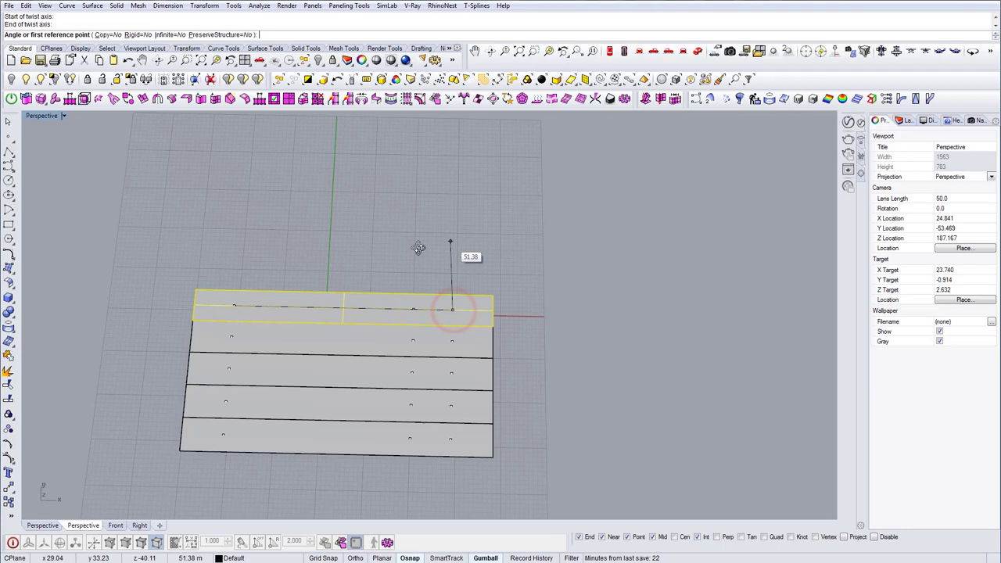
right_click_drag(453, 249, 529, 300)
left_click(562, 298)
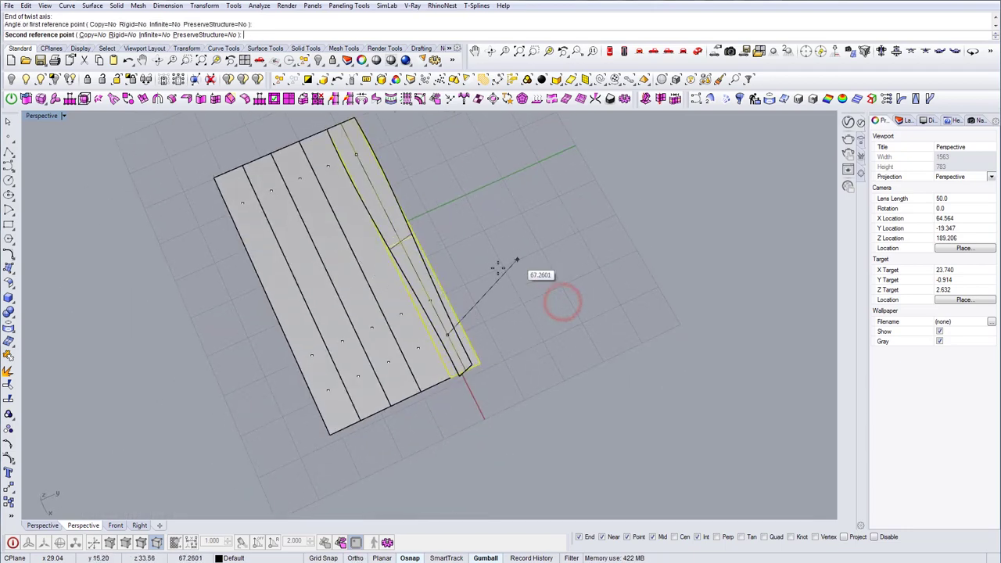
left_click(495, 264)
Step: Mirror the twisted top strip across its right end, keeping the original
right_click_drag(495, 263, 438, 326)
left_click(437, 304)
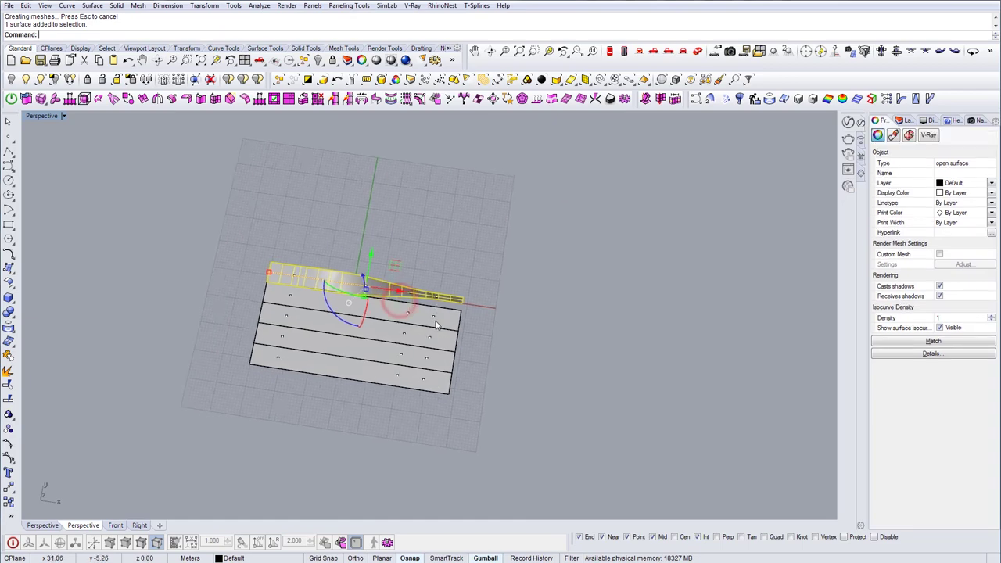
key("Return")
left_click(467, 296)
left_click(478, 269)
Step: Copy both halves of the twisted top band about 53 m behind the strips along the Y axis
left_click(375, 281)
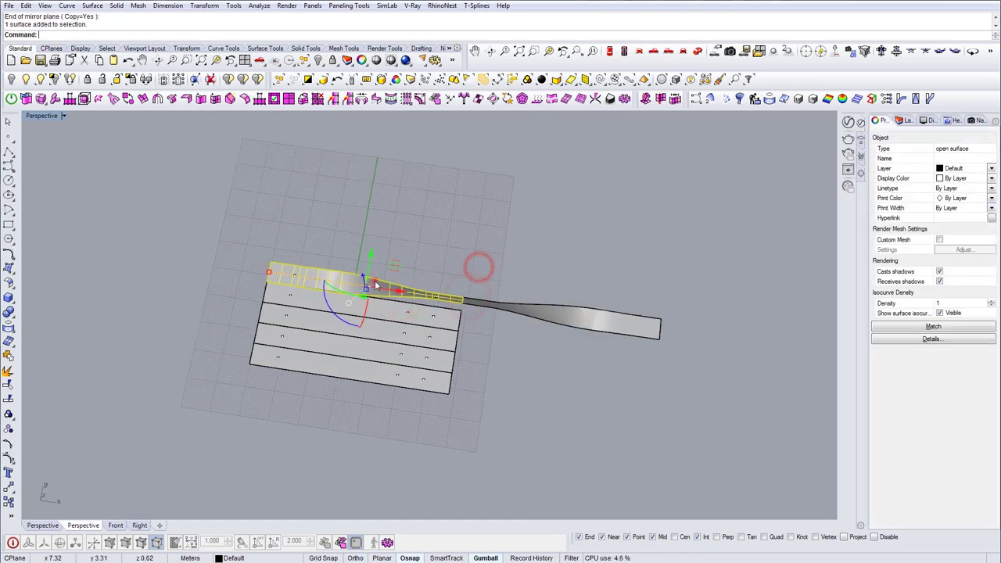
left_click(525, 310, "shift")
right_click_drag(518, 313, 433, 313)
left_click_drag(452, 311, 513, 197, "alt")
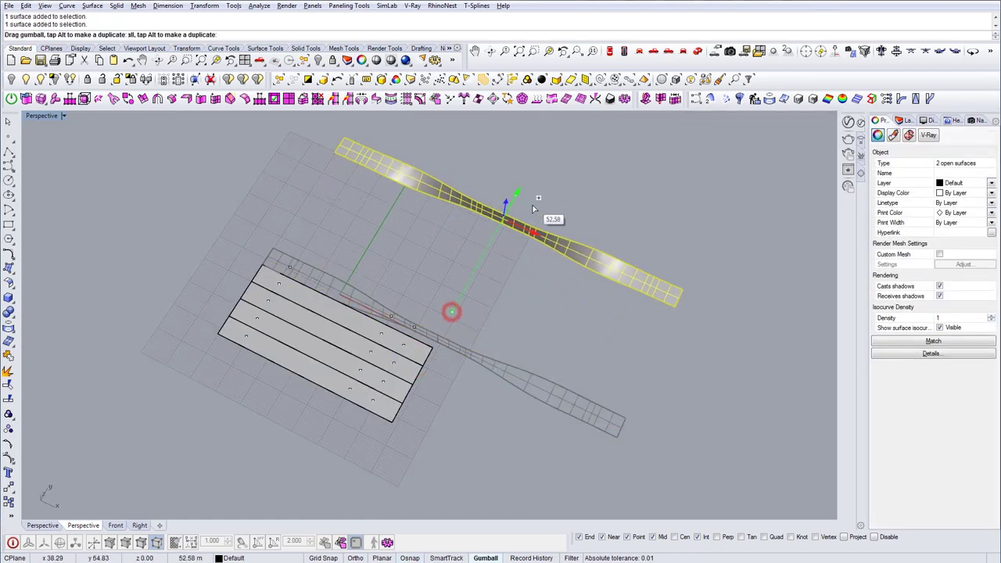
key("Escape")
Step: Twist the second strip about an axis from its left point to its inner right point, turning the right end vertical
right_click_drag(426, 311, 474, 325)
scroll(376, 337, "up", 4)
right_click_drag(338, 343, 344, 342)
left_click(344, 342)
type("Twist")
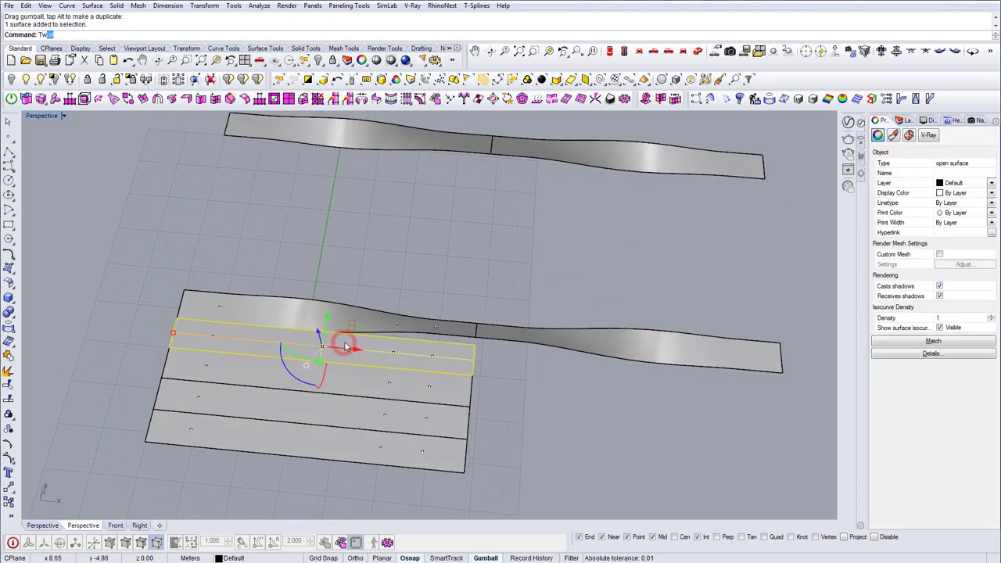
key("Return")
left_click(212, 336)
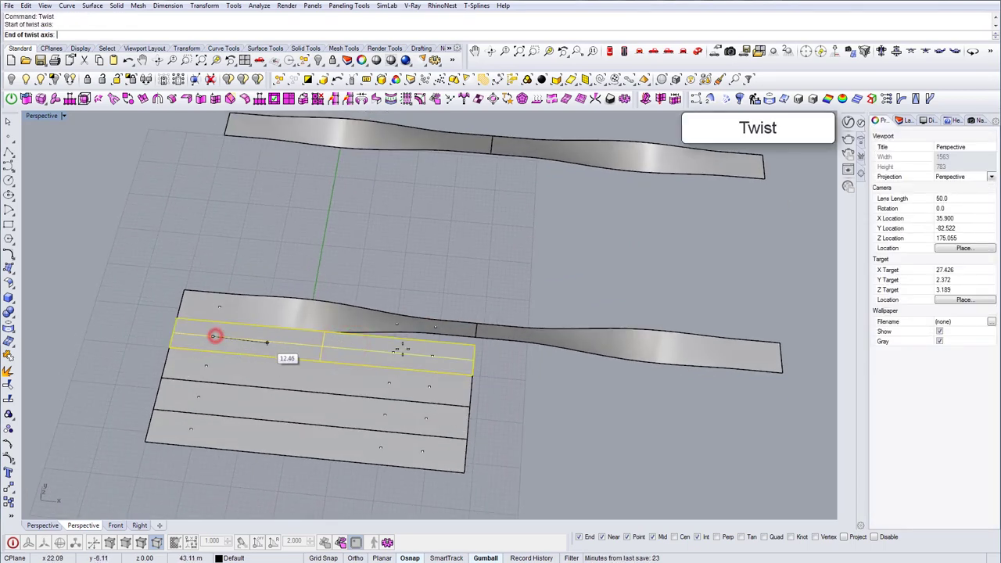
left_click(397, 351)
right_click_drag(398, 349, 458, 275)
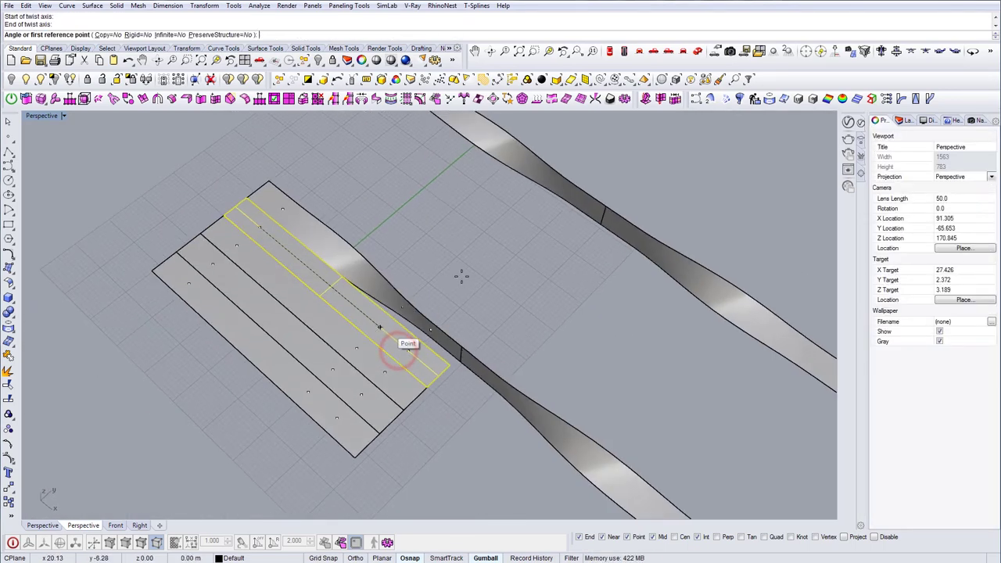
left_click(462, 275)
left_click(386, 208)
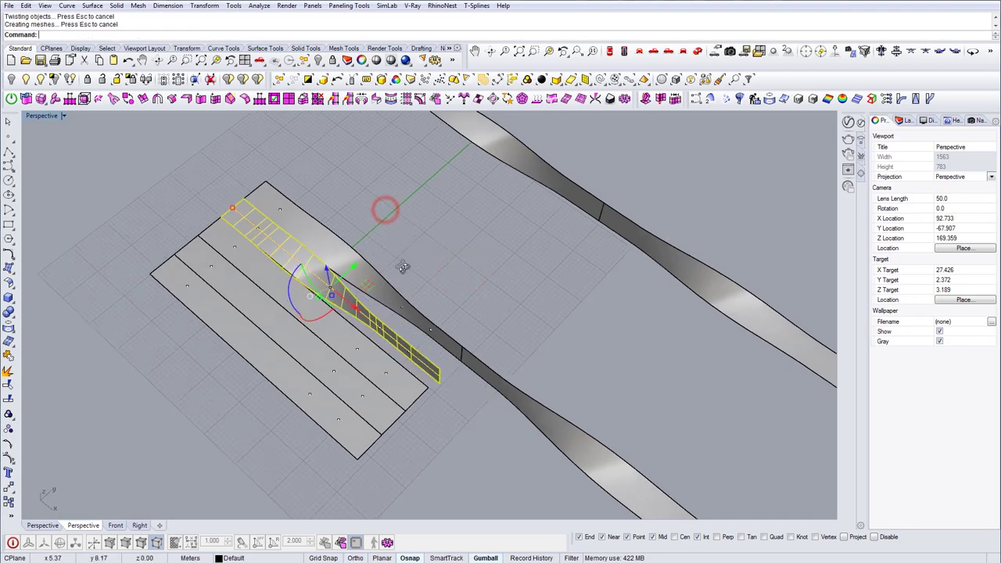
Step: Mirror the twisted second strip across its vertical right end, keeping the original
right_click_drag(384, 208, 423, 356)
left_click(424, 356)
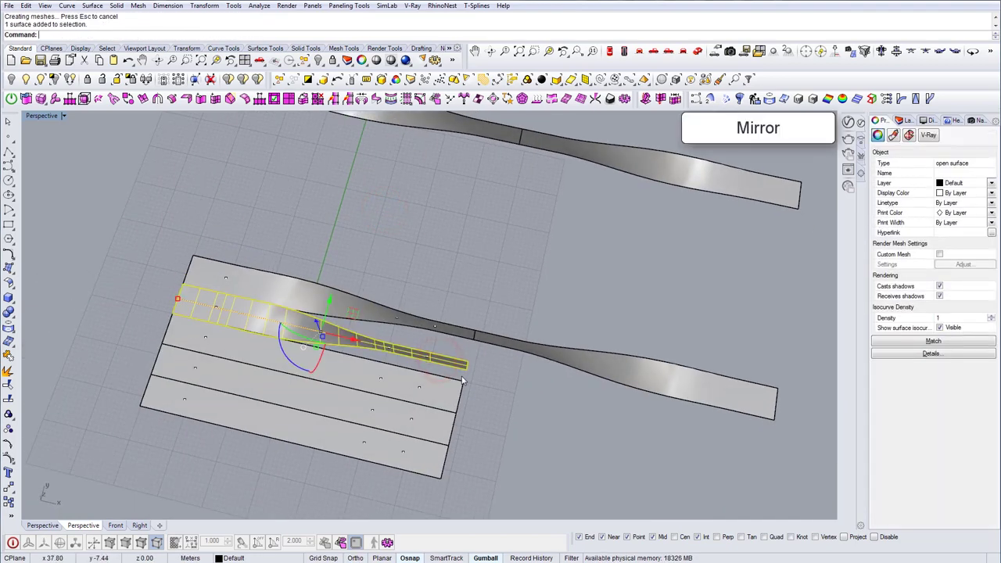
type("mi")
key("Return")
left_click(470, 360)
left_click(492, 292)
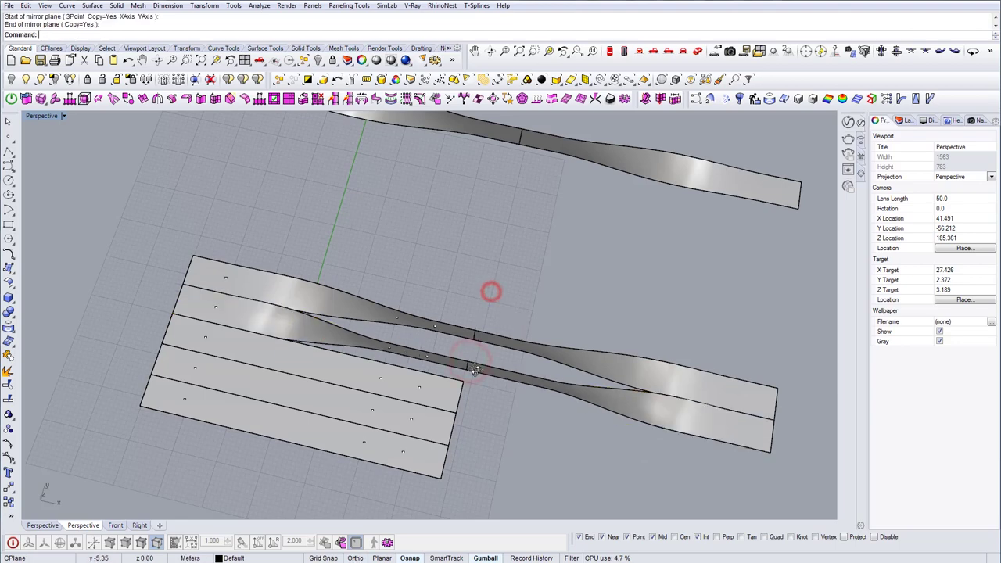
Step: Copy both halves of the second band backward and snap the copy corner to corner against the front edge of the copied top band
mouse_move(475, 369)
right_mouse_down()
mouse_move(496, 389)
mouse_move(492, 374)
right_mouse_up()
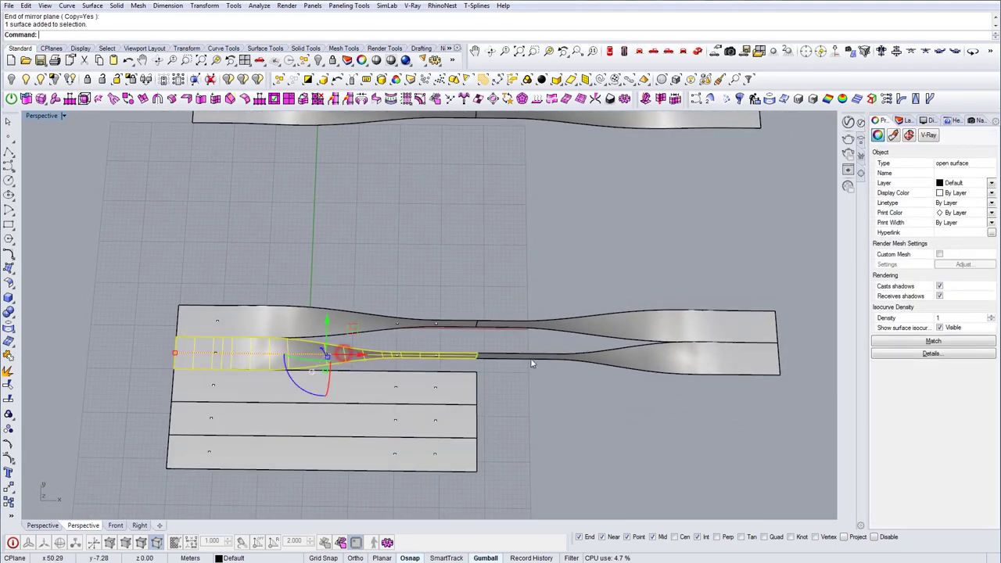
right_click_drag(509, 379, 469, 398)
left_click_drag(437, 370, 475, 190, "alt")
type("M")
key("Return")
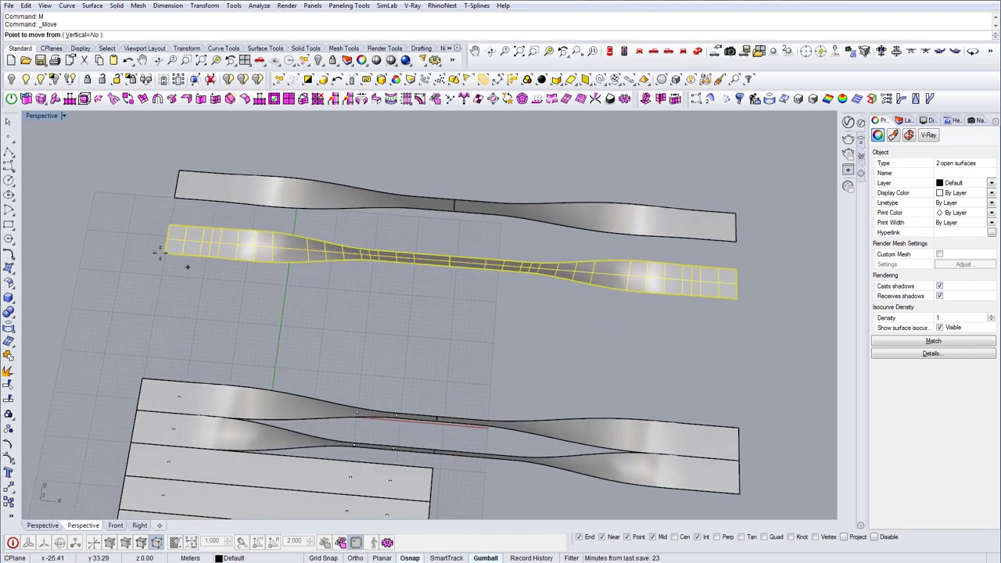
left_click(176, 227)
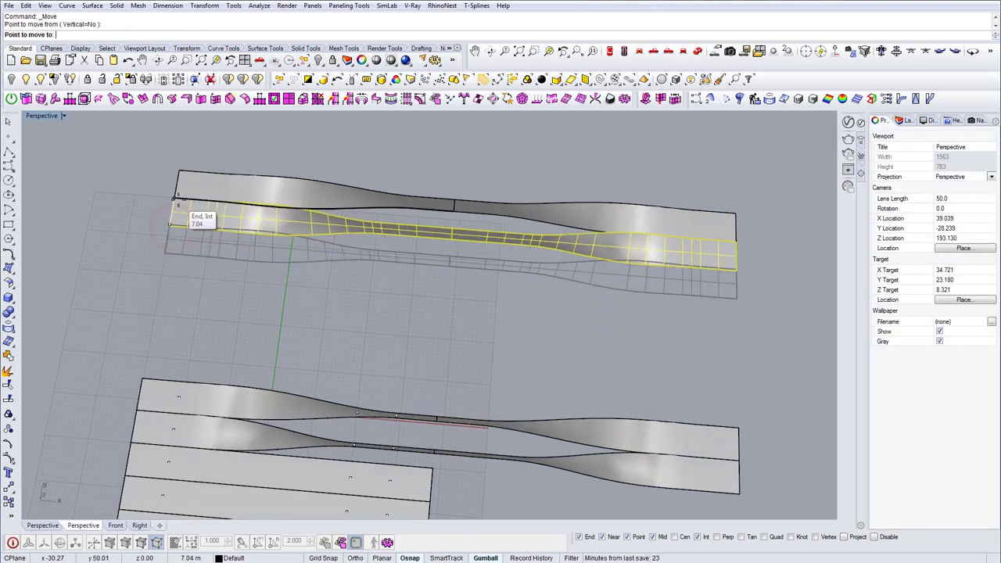
left_click(178, 200)
Step: Delete the original front set of flat strips, twisted bands and division points
right_click_drag(325, 236, 509, 342)
scroll(500, 339, "down", 8)
right_click_drag(410, 325, 490, 309)
right_click_drag(490, 310, 470, 322)
right_click_drag(428, 287, 442, 305, "shift")
right_click_drag(364, 296, 371, 205)
right_click_drag(421, 282, 471, 321, "shift")
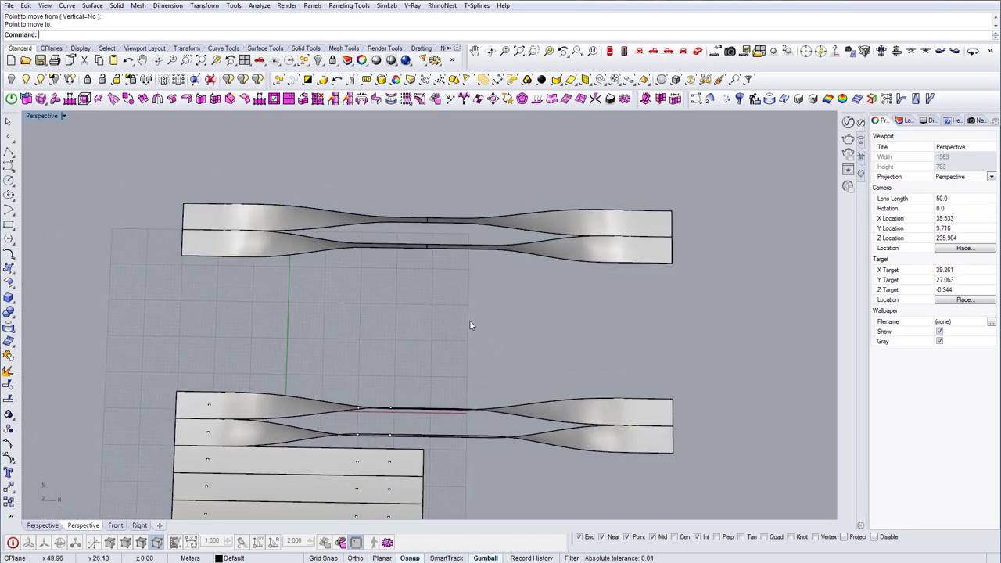
scroll(469, 321, "down", 4)
left_click_drag(609, 465, 611, 463)
key("Delete")
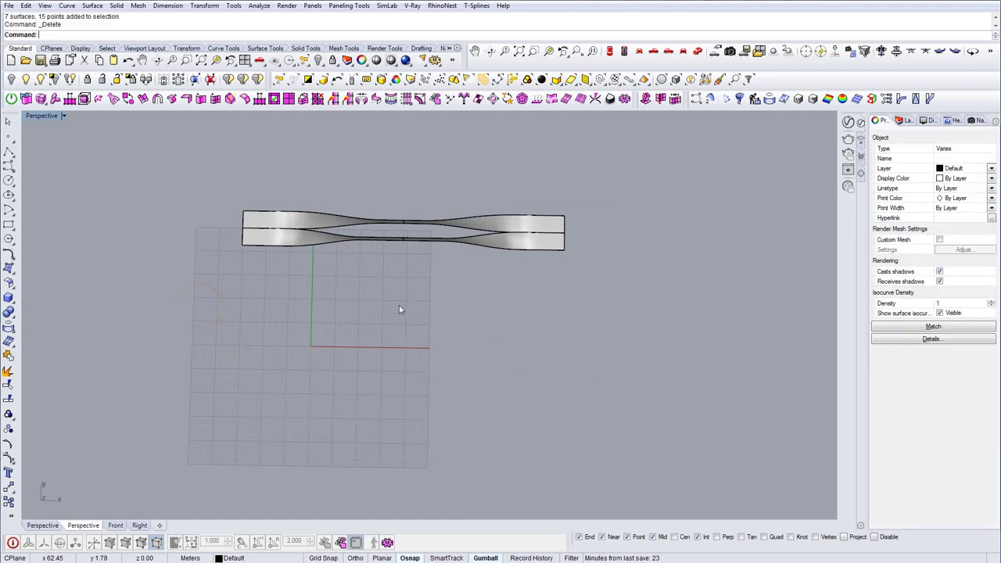
Step: Move the four remaining band surfaces forward along the Y axis toward the origin
left_click_drag(625, 309, 625, 309)
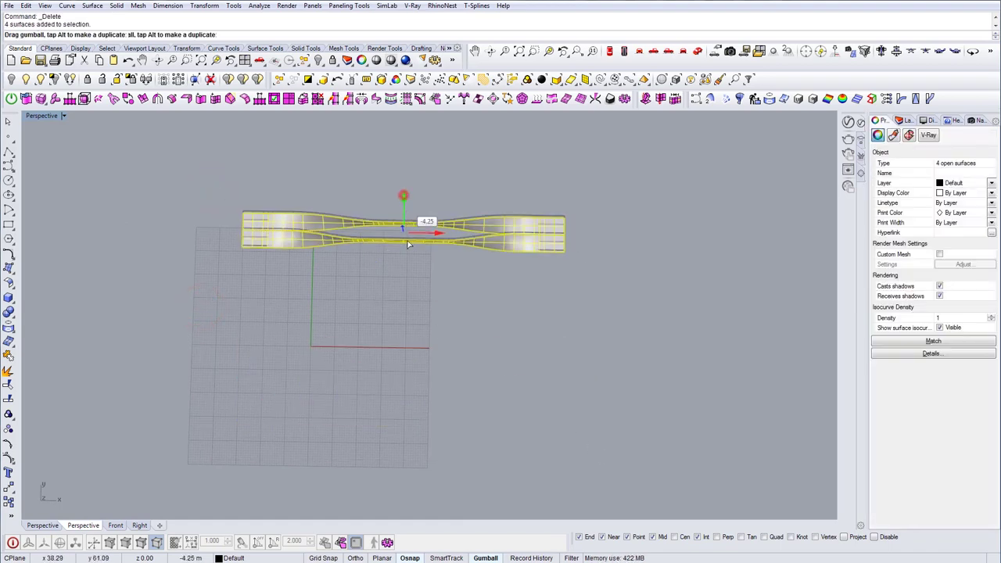
left_click_drag(407, 244, 406, 265)
mouse_move(380, 314)
right_mouse_down("shift")
mouse_move(406, 305)
mouse_move(395, 323)
right_mouse_up("shift")
scroll(367, 304, "up", 2)
key("Escape")
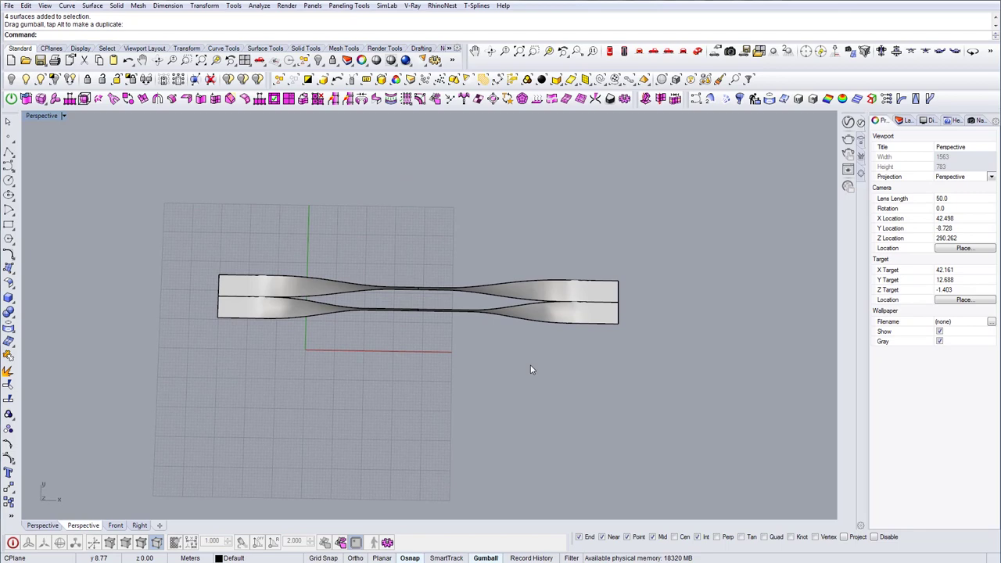
Step: Copy both halves of the front band three times, snapping each copy edge to edge to form five stacked bands
right_click_drag(620, 359, 599, 353, "shift")
left_click_drag(449, 308, 380, 293)
type("c")
key("Return")
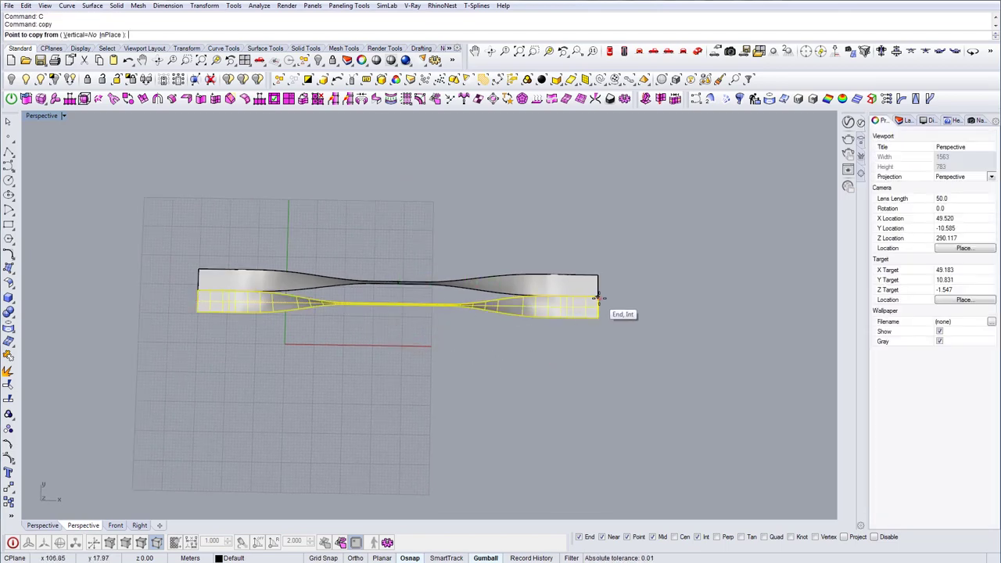
left_click(598, 298)
left_click(599, 319)
left_click(598, 339)
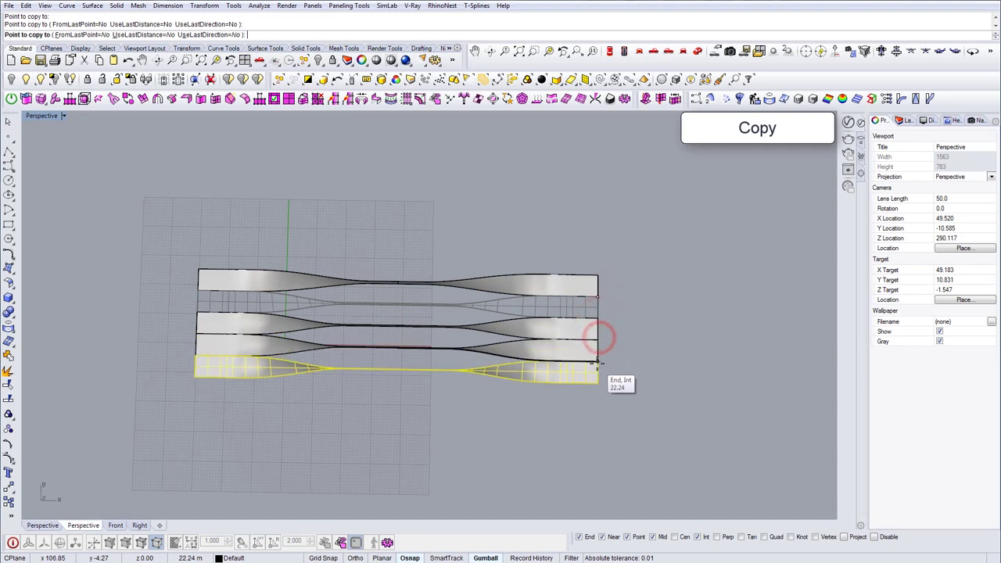
left_click(597, 362)
key("Escape")
key("Escape")
Step: Scale all ten band surfaces along the X axis to shorten the bands
right_click_drag(484, 377, 460, 370, "shift")
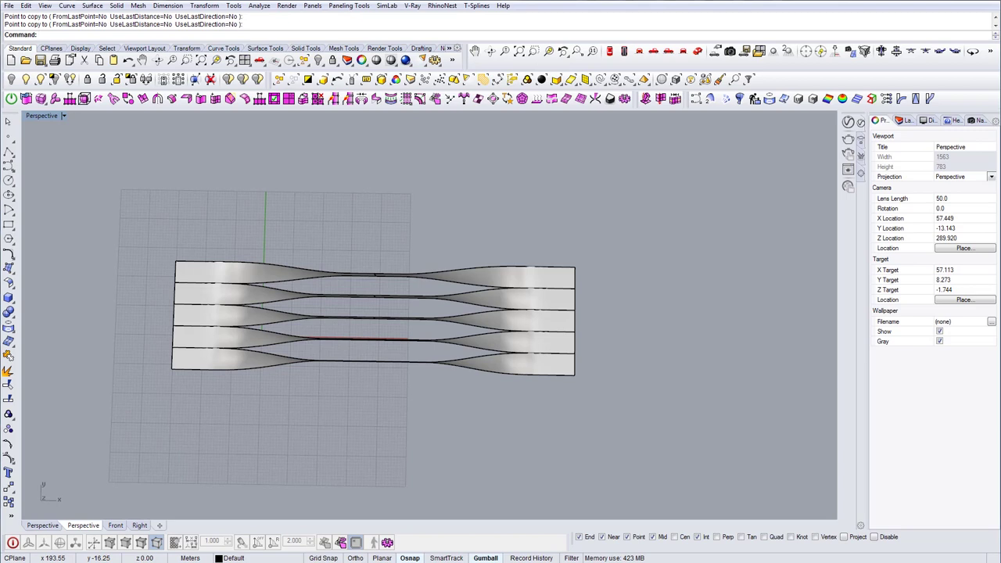
right_click_drag(277, 384, 287, 376, "shift")
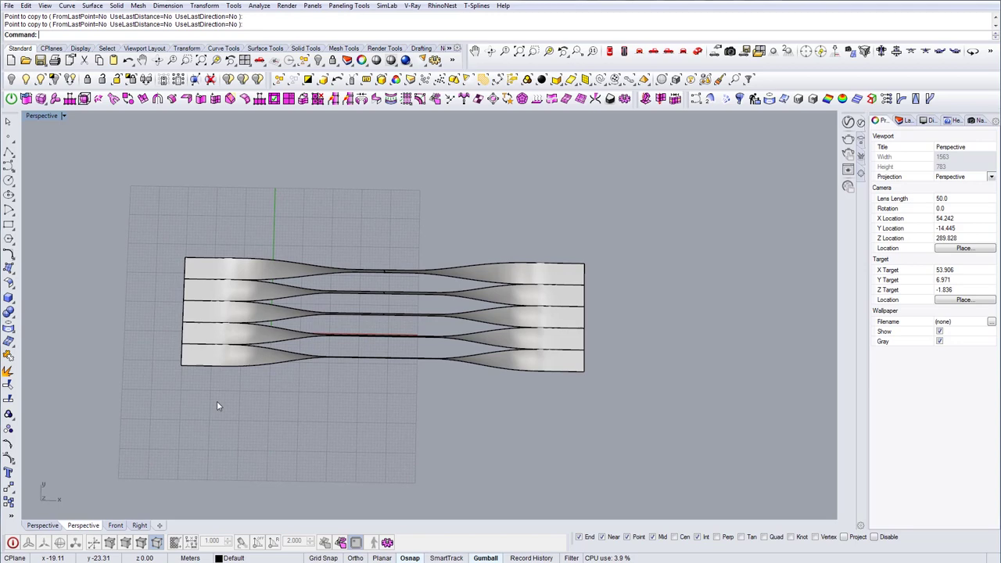
left_click_drag(298, 237, 298, 236)
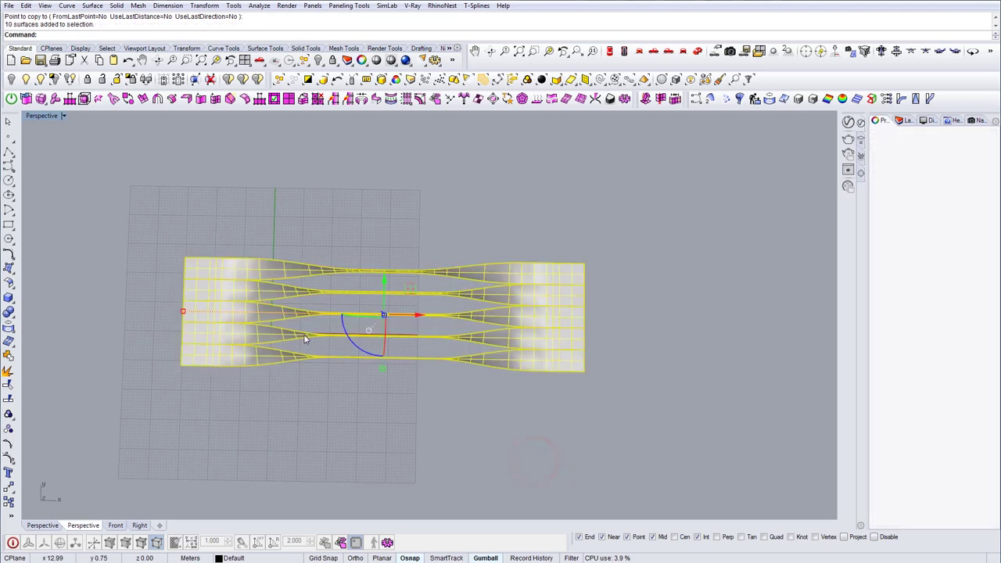
left_click_drag(185, 312, 187, 313)
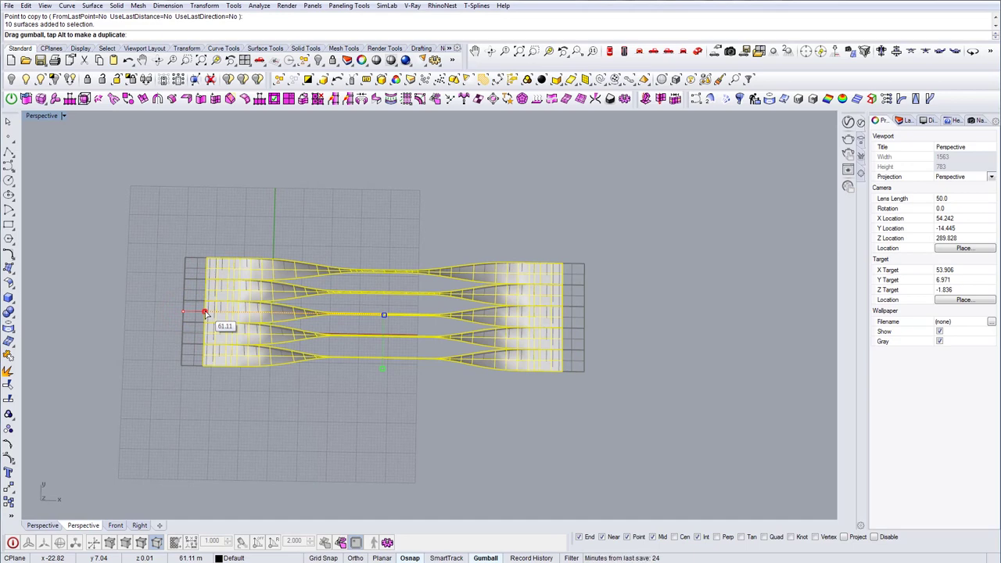
left_click_drag(206, 313, 206, 313)
key("Escape")
Step: Scale all ten band surfaces slightly along the Y axis to widen the bands
right_click_drag(339, 319, 375, 348, "shift")
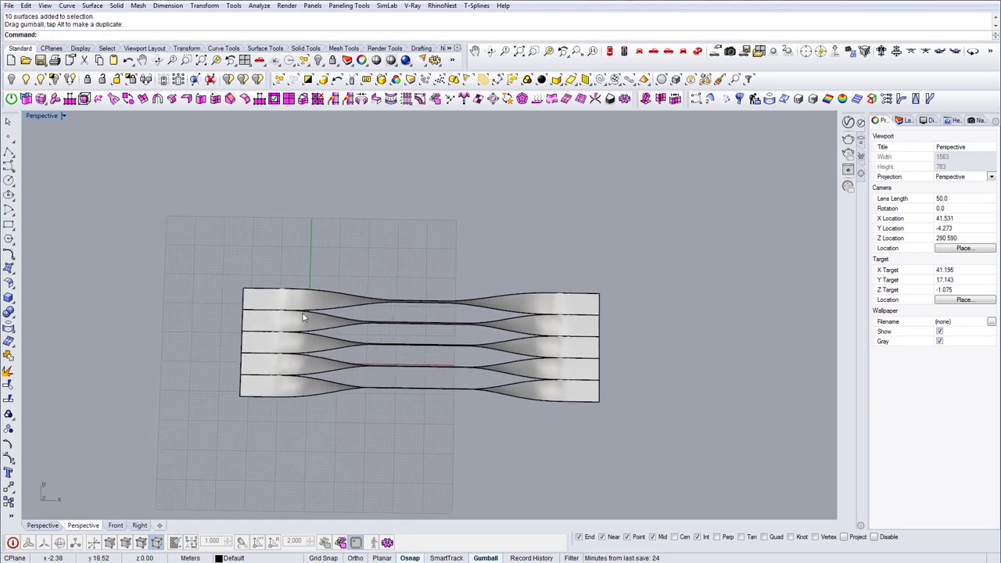
left_click_drag(403, 362, 318, 273)
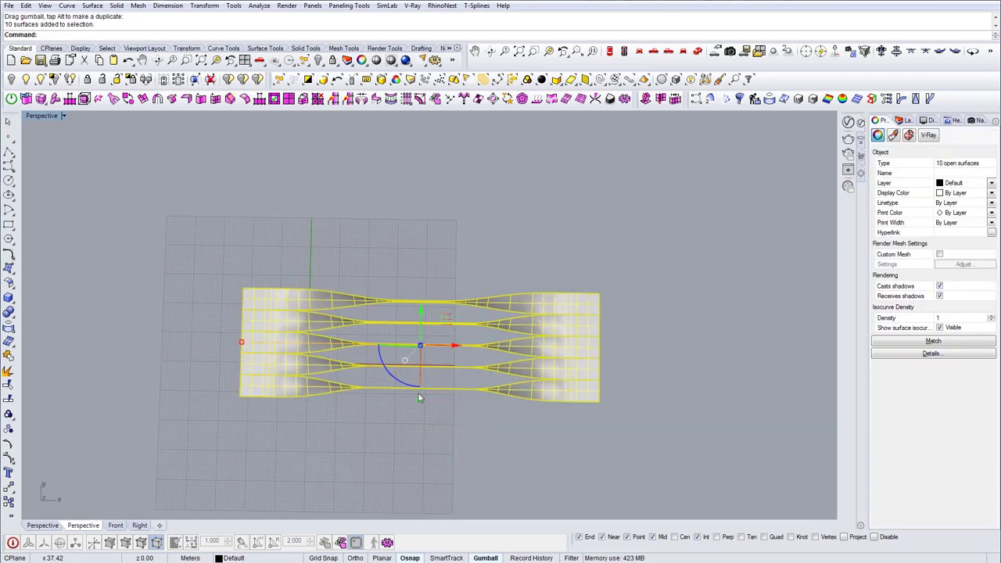
left_click_drag(420, 401, 423, 403)
key("Escape")
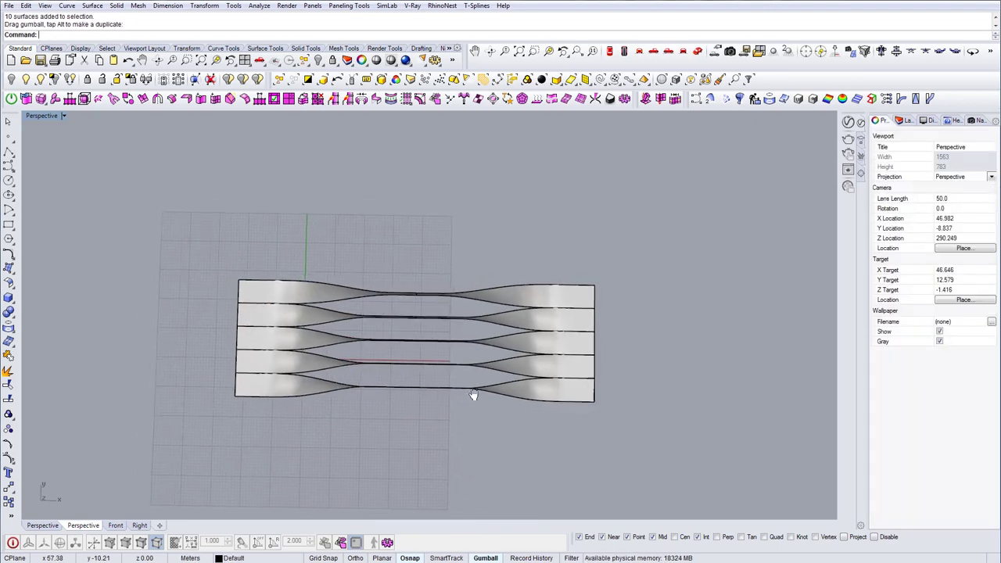
Step: Join the two halves of each of the two frontmost bands into single polysurfaces
right_click_drag(527, 408, 431, 330)
scroll(344, 376, "up", 3)
left_click(343, 378)
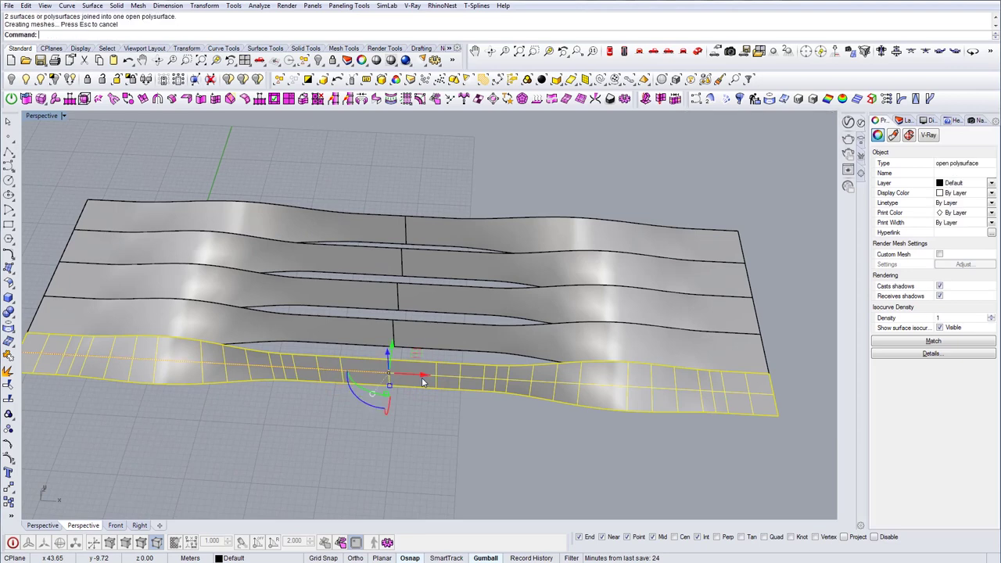
key("Escape")
left_click(447, 340)
left_click(374, 335, "shift")
key("ctrl+j")
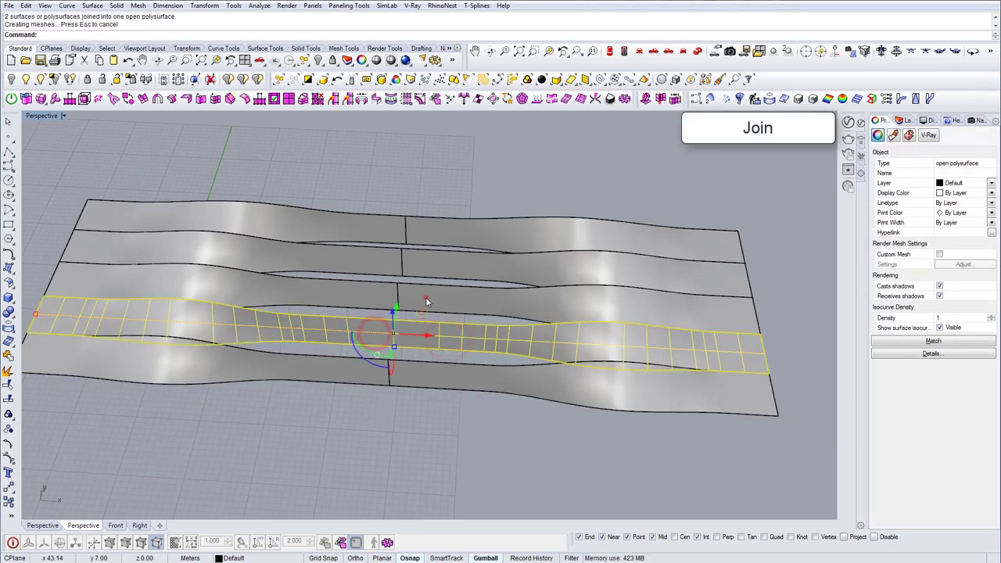
Step: Join the halves of the remaining three rear bands into polysurfaces
left_click(426, 298)
left_click(371, 296, "shift")
left_click(423, 261, "shift")
left_click(375, 256, "shift")
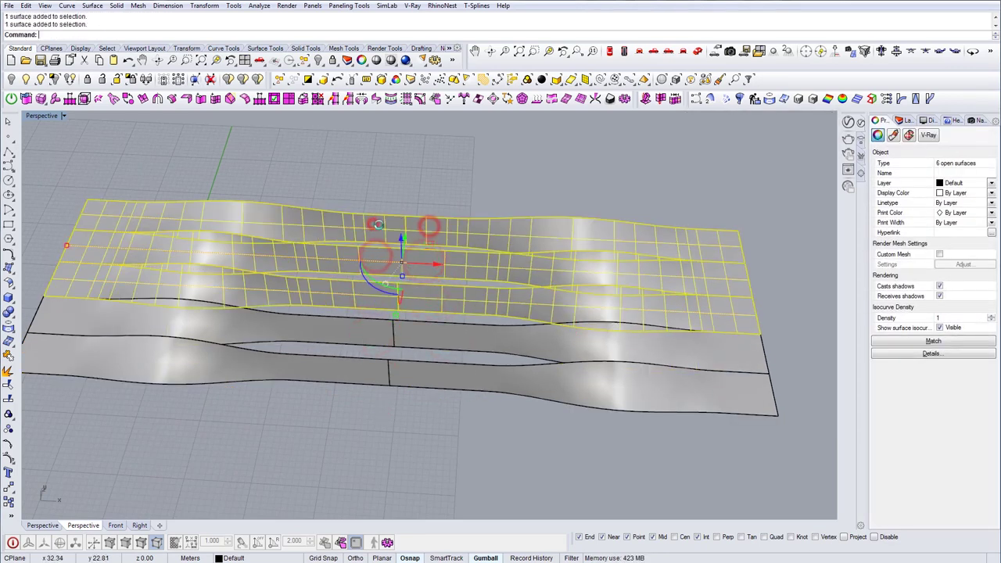
key("ctrl+j")
key("Escape")
Step: Rotate all five joined bands upright about the X axis and raise them above the ground grid
left_click(433, 381)
right_click_drag(431, 383, 232, 231)
key("Escape")
left_click_drag(609, 430, 610, 432)
right_click_drag(598, 426, 434, 310)
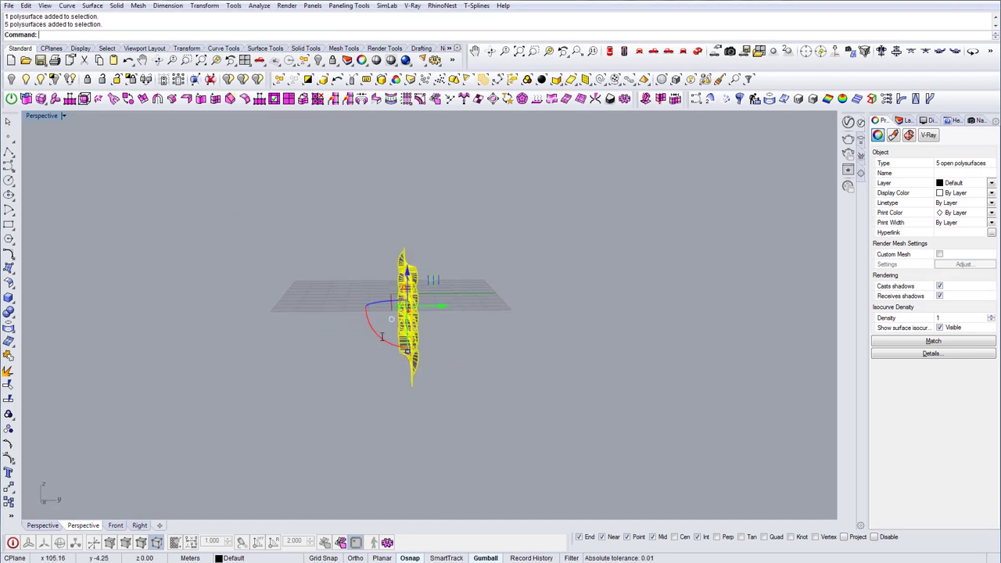
right_click_drag(355, 327, 461, 366)
left_click_drag(433, 338, 437, 245)
key("Escape")
key("Escape")
Step: Draw a long, narrow rectangle on the ground along the bands and extrude it upward into a wall taller than the bands
right_click_drag(388, 263, 346, 347)
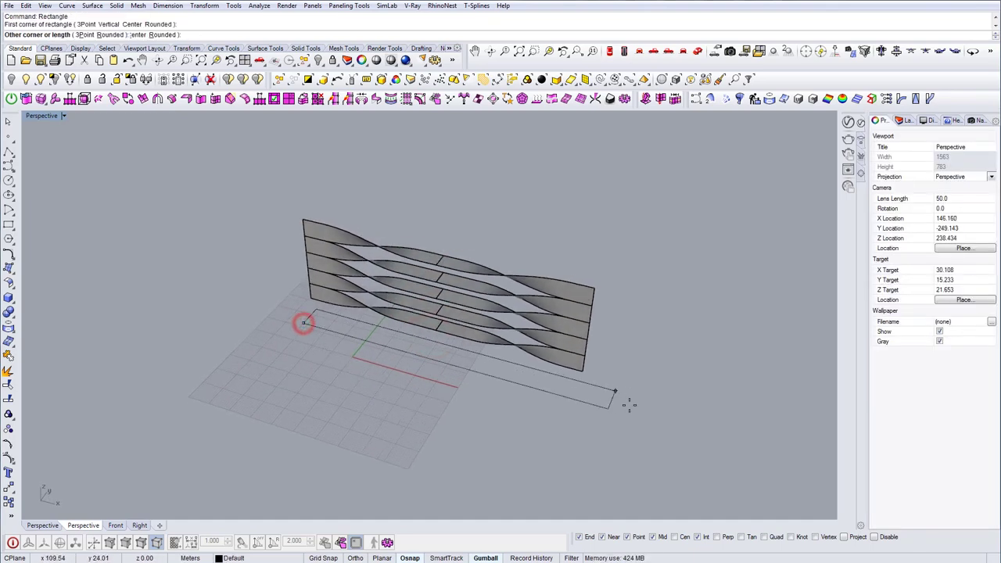
left_click(766, 450)
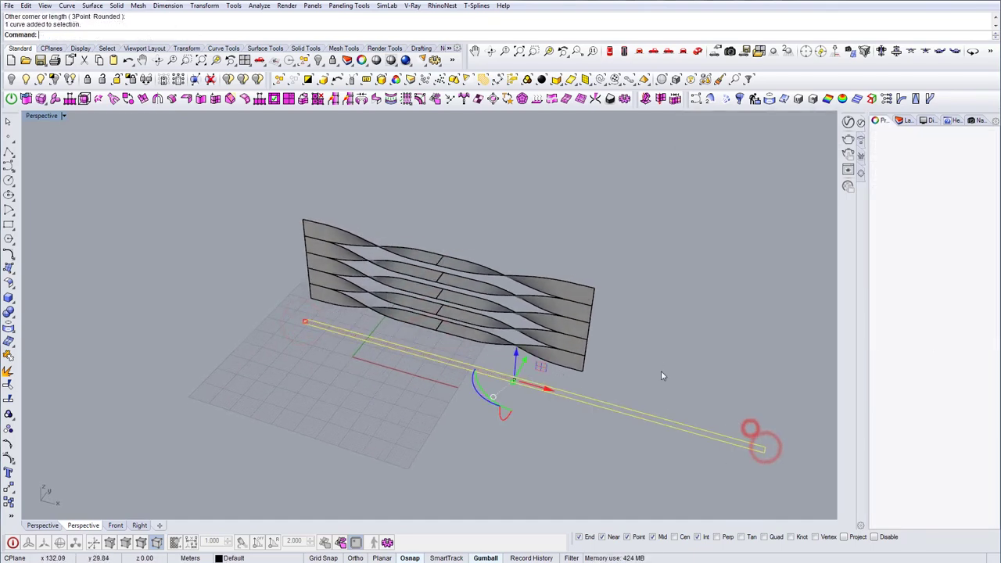
type("EC")
key("Return")
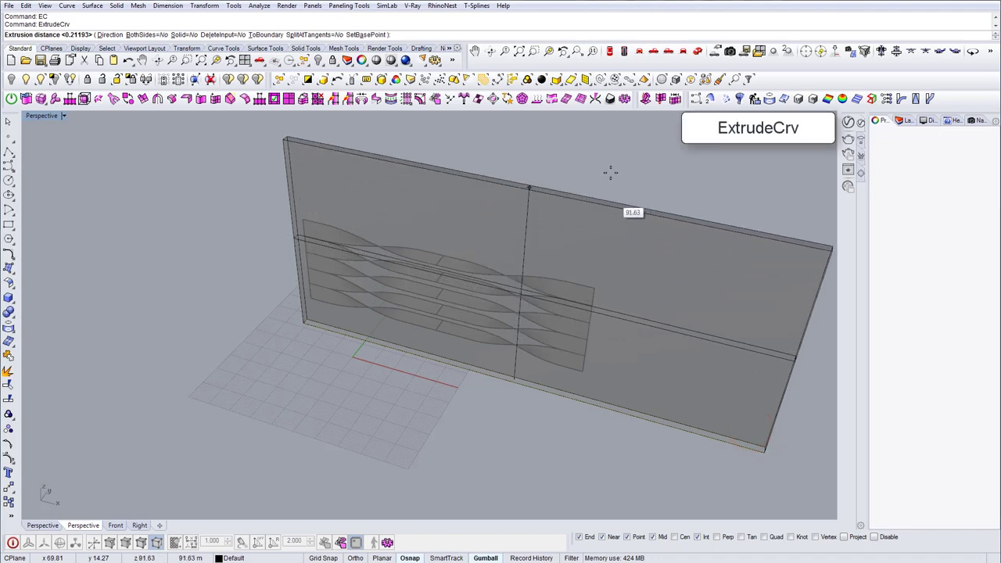
left_click(611, 167)
Step: Cap the extruded wall to make it a closed solid
left_click(618, 226)
type("Cap")
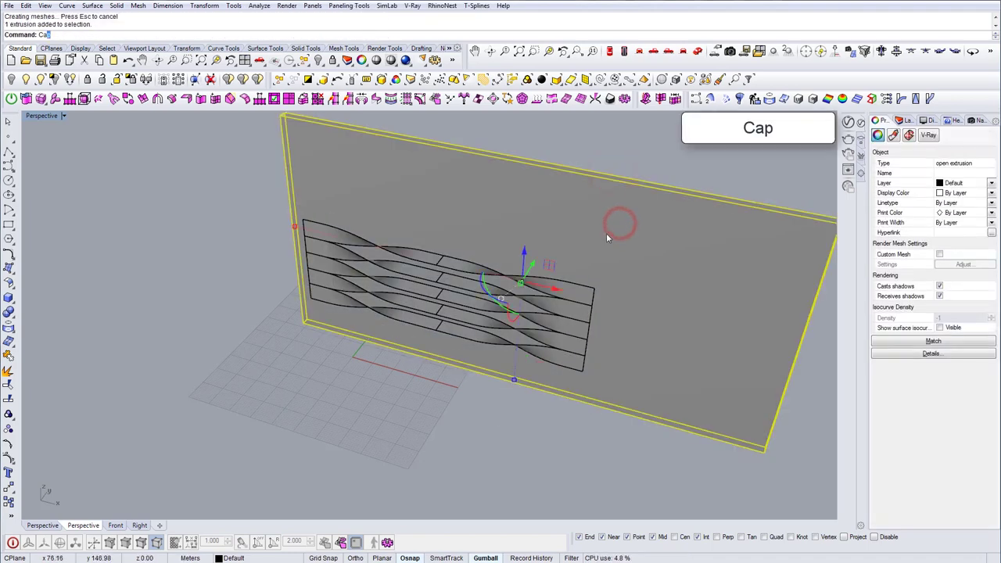
key("Return")
Step: Move the five bands from the end corner of a band onto the wall's front face
left_click(248, 189)
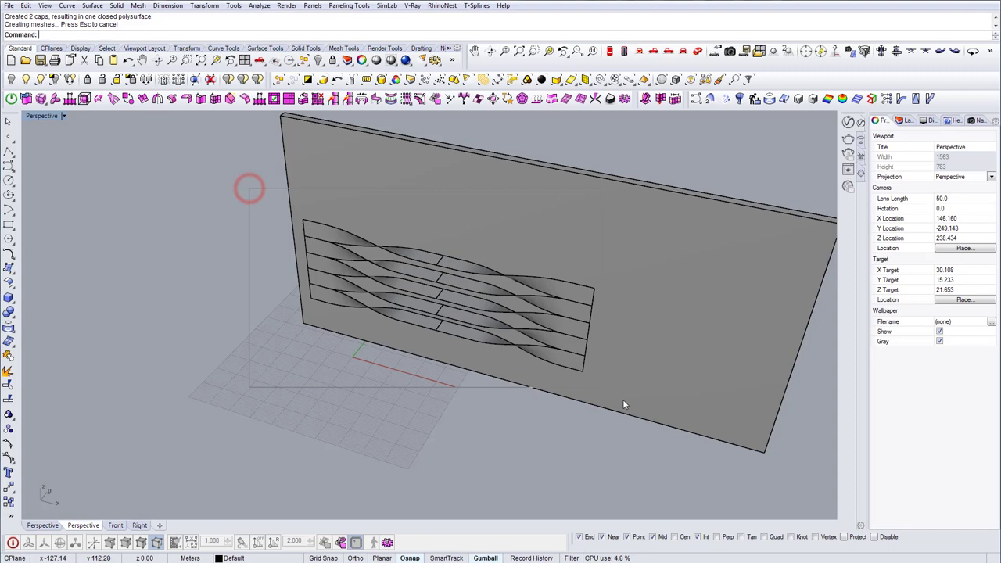
left_click_drag(624, 400, 625, 403)
mouse_move(625, 403)
right_mouse_down()
mouse_move(532, 392)
mouse_move(548, 400)
right_mouse_up()
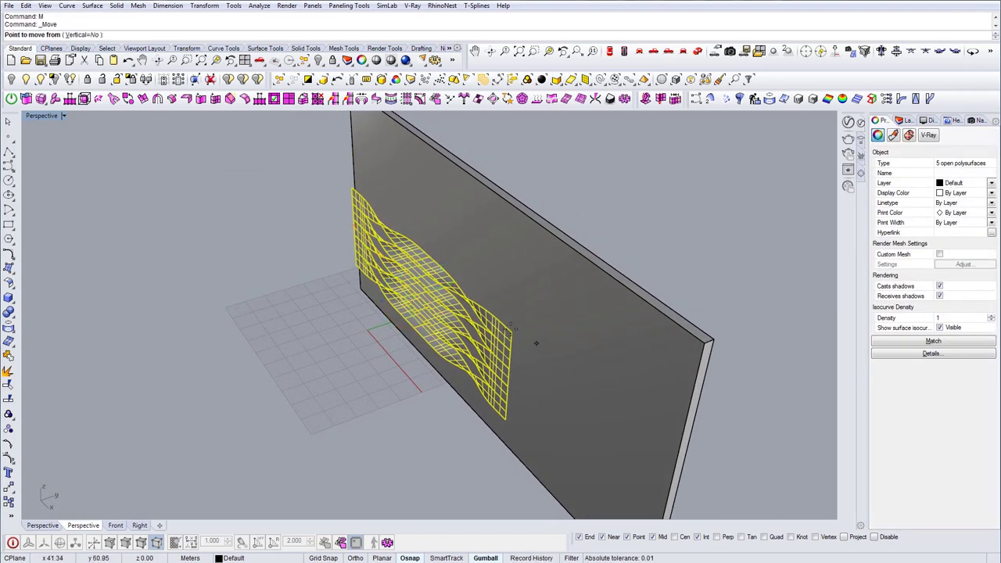
left_click(510, 345)
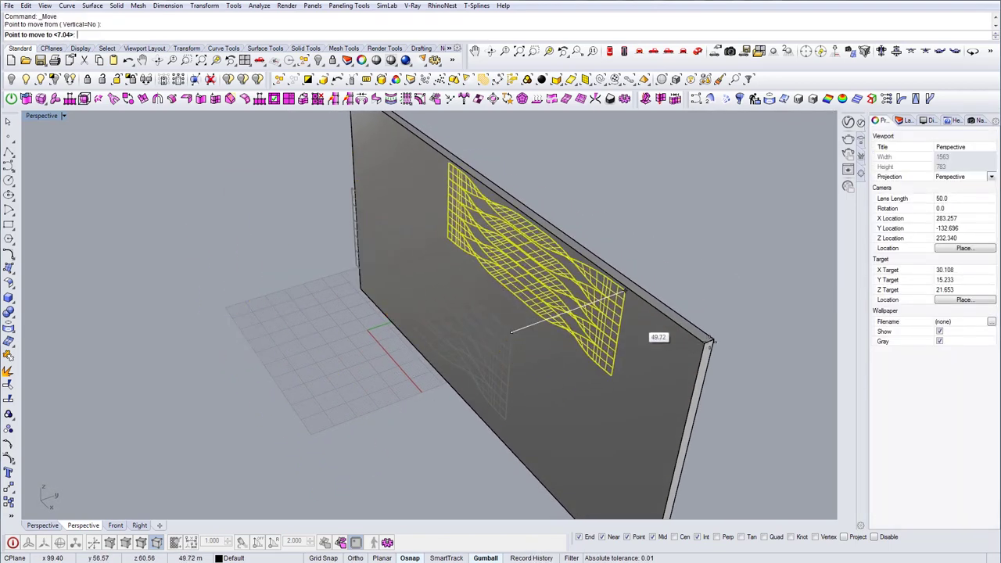
left_click(708, 346)
Step: Slide the five bands along the X axis toward the middle of the wall
right_click_drag(708, 347, 561, 329)
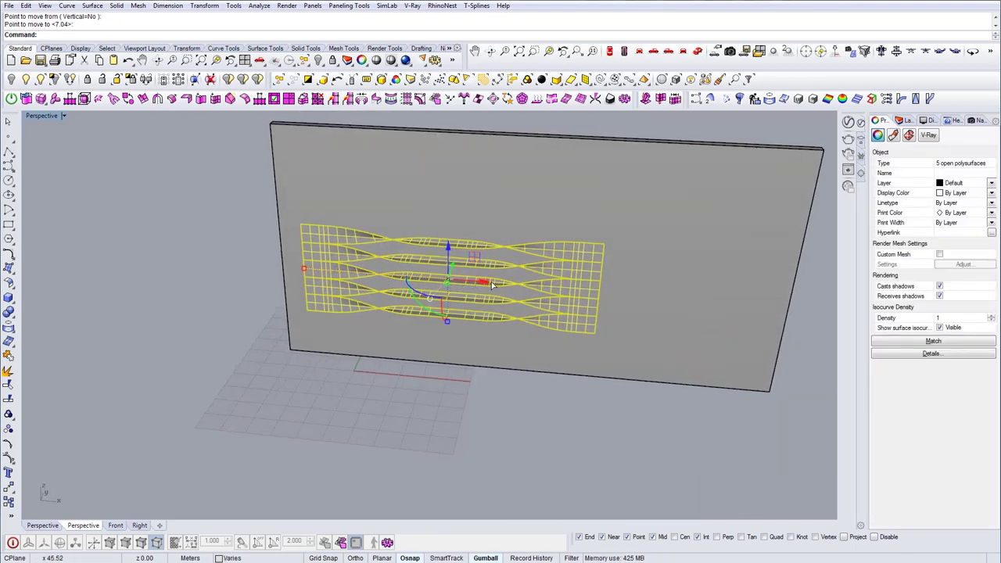
left_click_drag(491, 284, 574, 290)
right_click_drag(574, 290, 552, 350)
key("Escape")
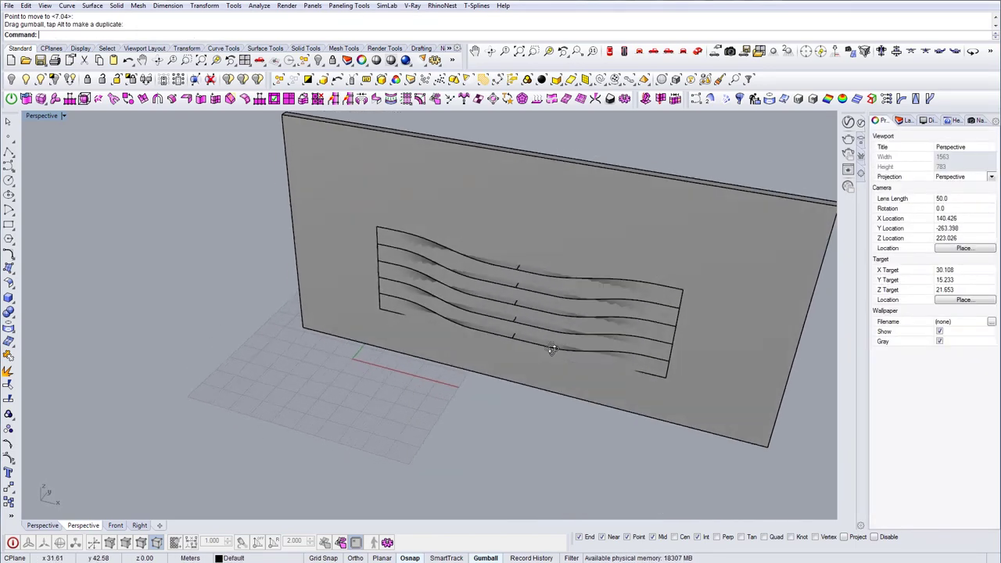
Step: Hide the wall to isolate the five bands
left_click(559, 227)
key("ctrl+h")
right_click_drag(559, 227, 611, 305)
Step: Thicken the top band with a solid OffsetSrf, using sharp corners and deleting the input surface
scroll(643, 332, "up", 4)
left_click(645, 335)
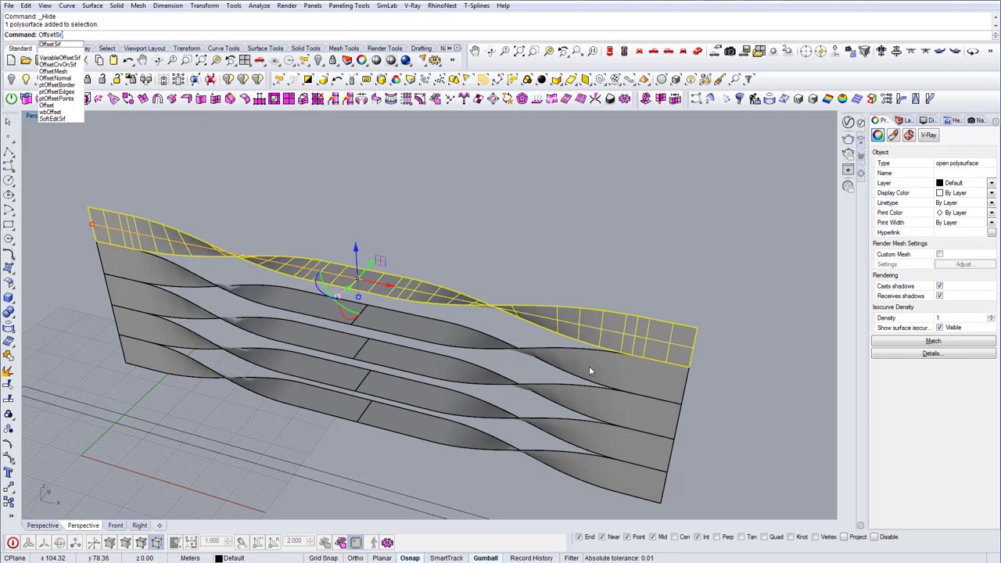
key("Return")
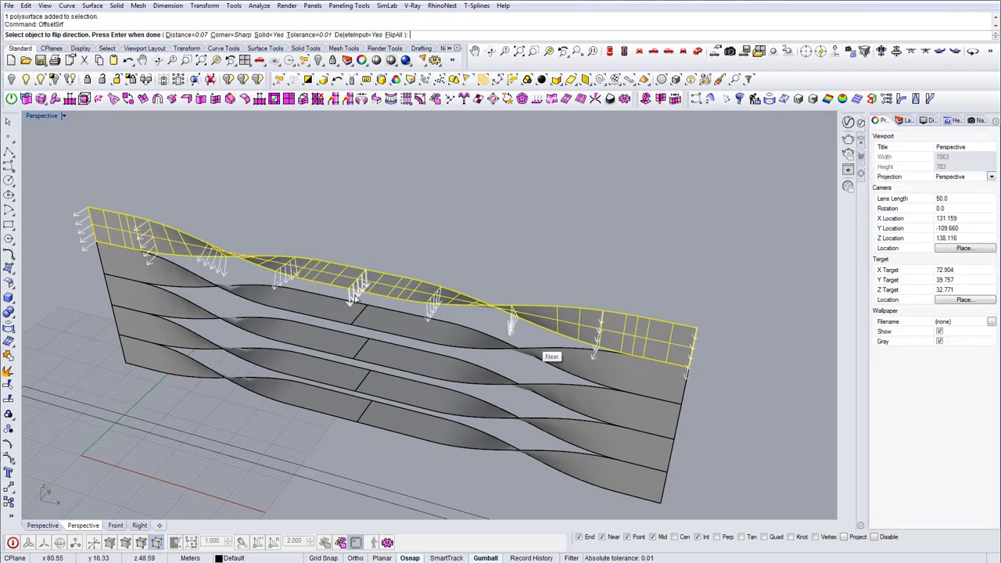
right_click_drag(311, 291, 311, 272)
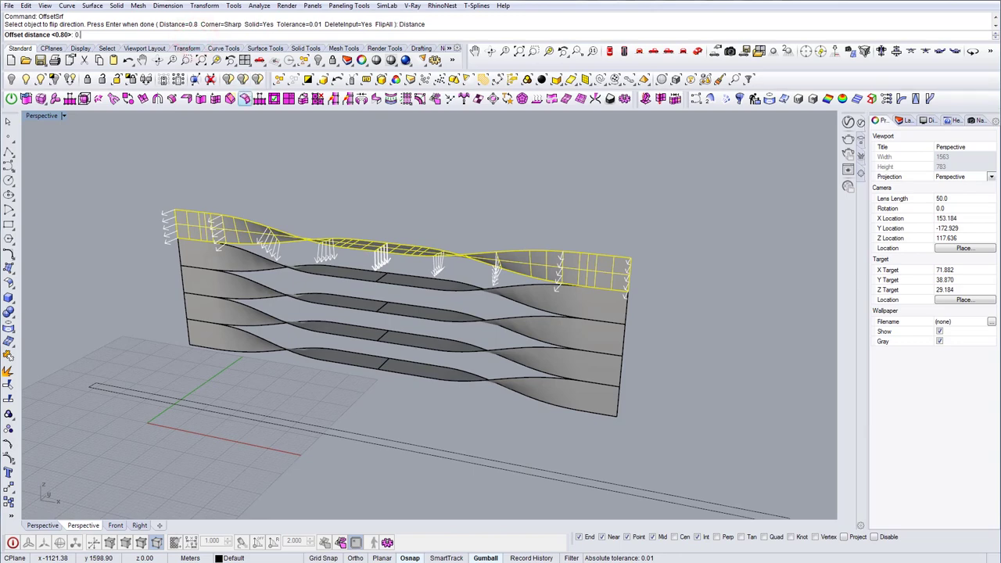
key("Escape")
Step: Thicken the remaining four bands below the top one with the same solid OffsetSrf settings
mouse_move(389, 335)
right_mouse_down()
mouse_move(341, 298)
mouse_move(421, 328)
mouse_move(383, 328)
right_mouse_up()
left_click(524, 284)
right_click_drag(543, 418, 511, 432)
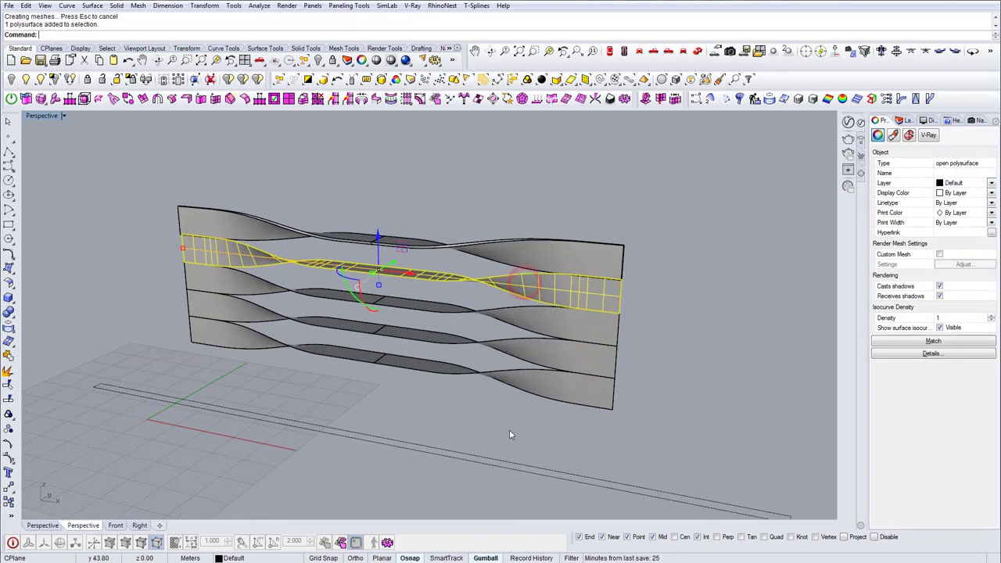
left_click_drag(469, 314, 468, 315, "shift")
key("Return")
mouse_move(462, 342)
right_mouse_down()
mouse_move(458, 350)
mouse_move(585, 331)
mouse_move(443, 336)
right_mouse_up()
key("Return")
key("Escape")
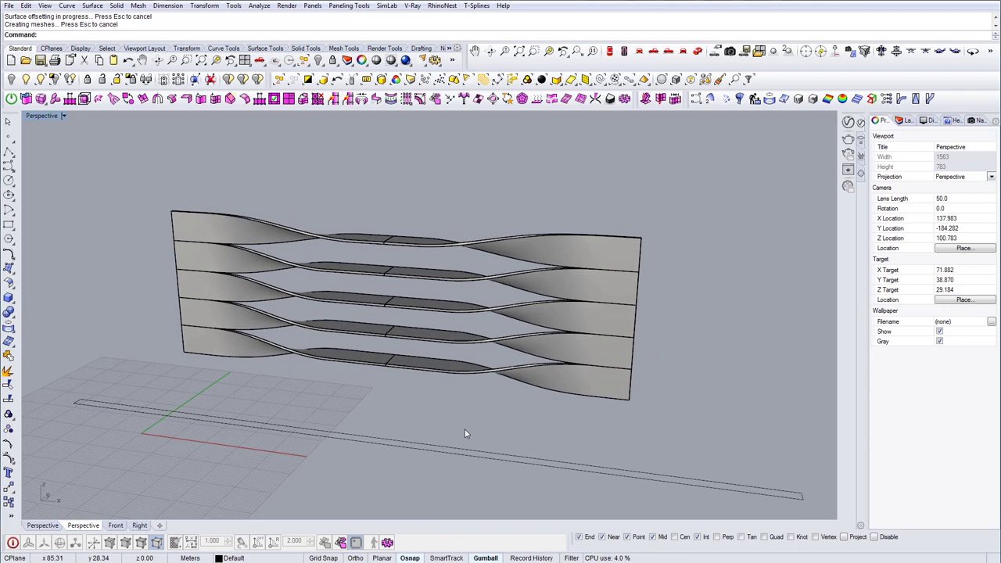
Step: Show the hidden wall again behind the five thickened bands
left_click(41, 80)
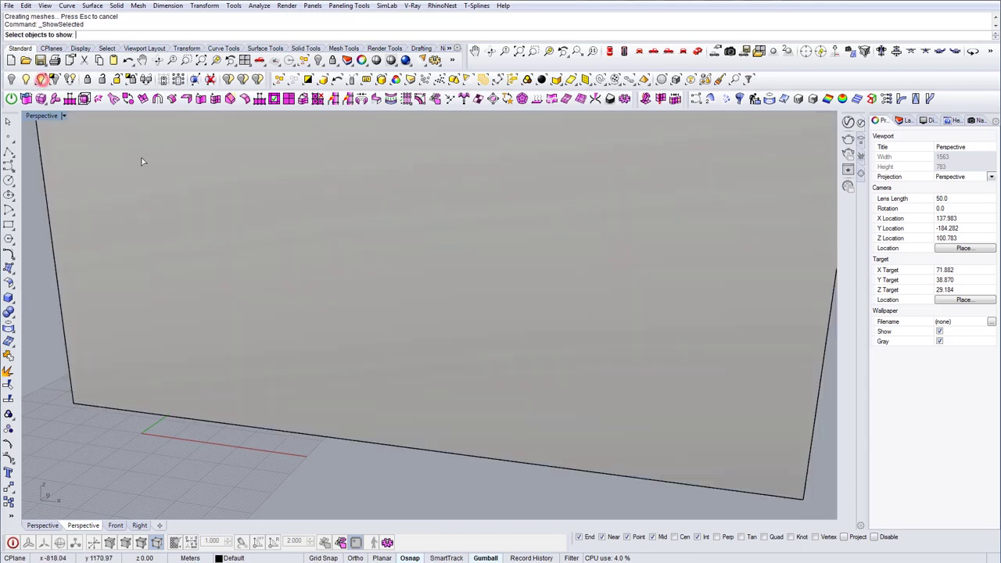
left_click(227, 167)
right_click(228, 167)
right_click_drag(395, 284, 363, 282)
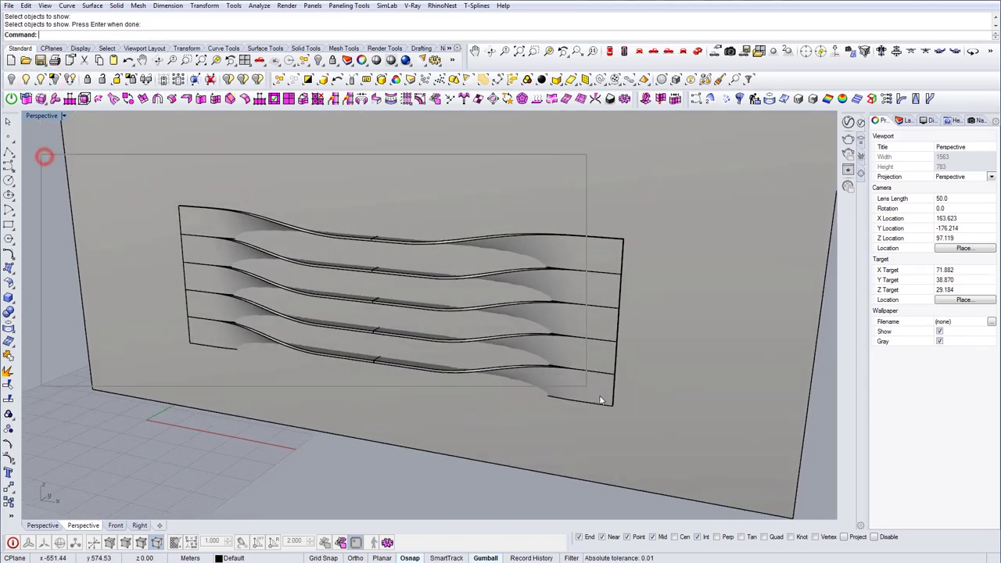
left_click_drag(601, 400, 647, 451)
right_click_drag(647, 450, 569, 455)
scroll(502, 297, "up", 6)
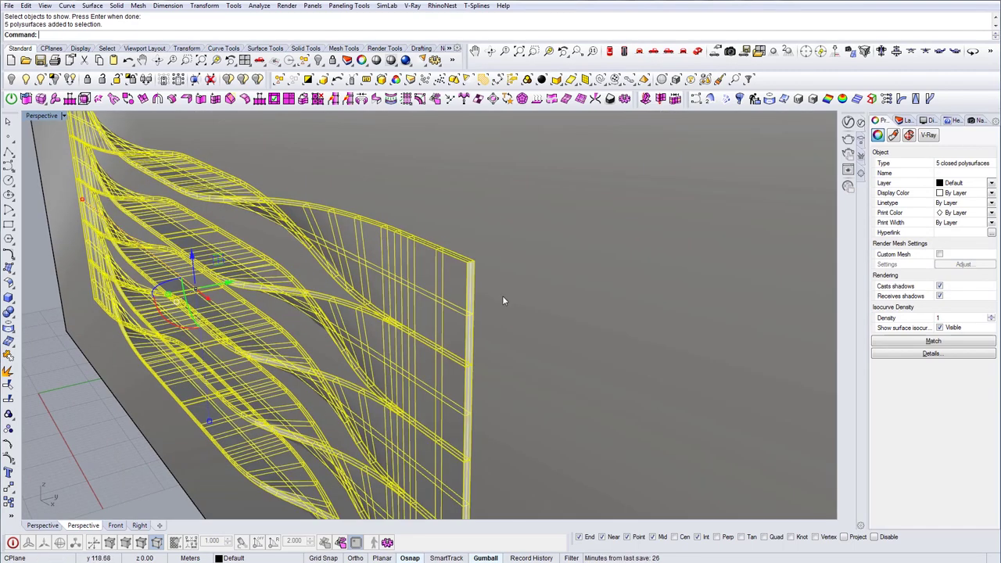
key("Escape")
scroll(495, 298, "down", 12)
scroll(421, 274, "up", 2)
right_click_drag(422, 275, 447, 290)
scroll(379, 272, "up", 5)
type("Rectangle")
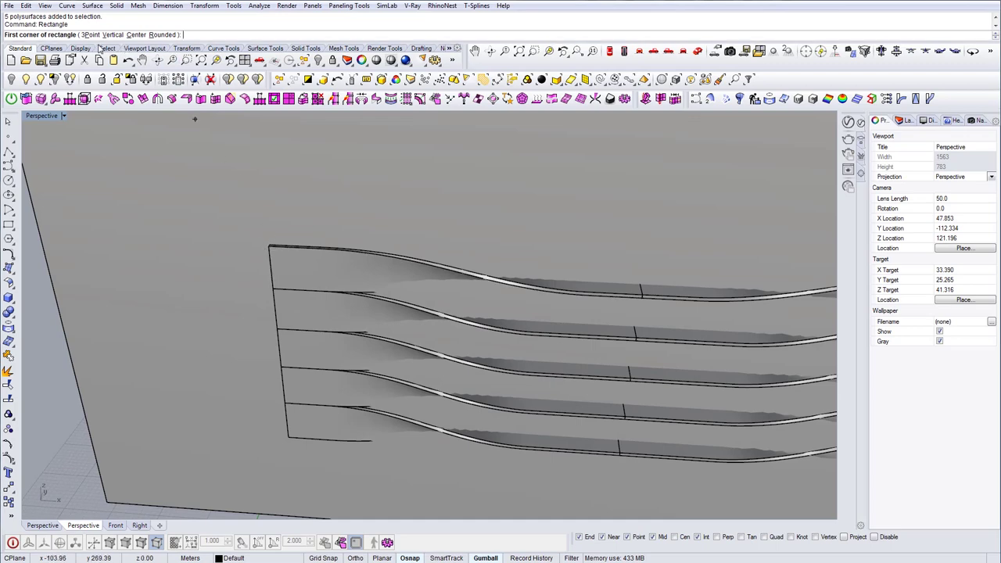
scroll(289, 226, "down", 5)
key("Escape")
Step: Copy the wall slab forward by its own thickness, from corner to corner, so the copy sits against its front face
left_click(319, 188)
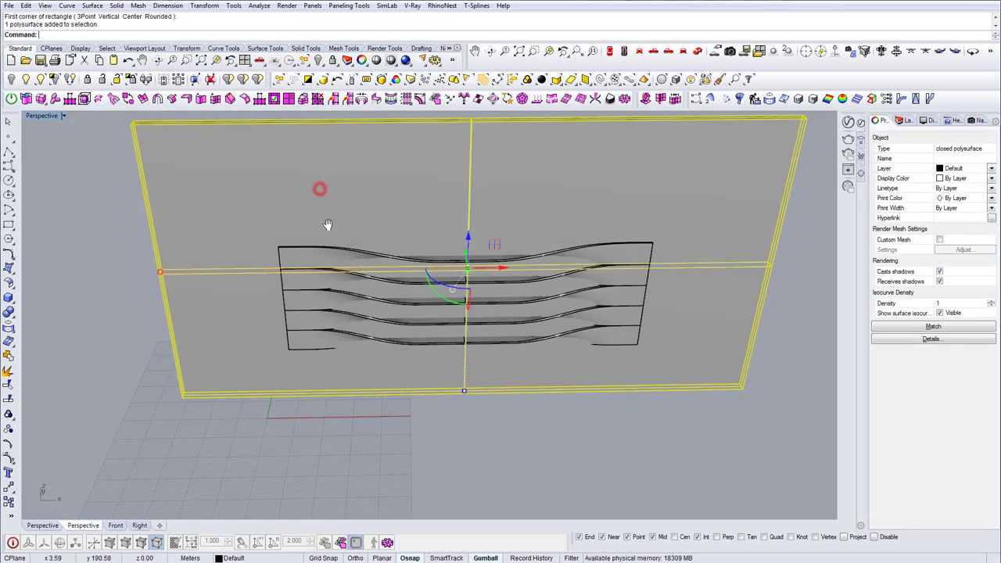
right_click_drag(319, 187, 297, 234)
type("copy")
key("Return")
left_click(315, 332)
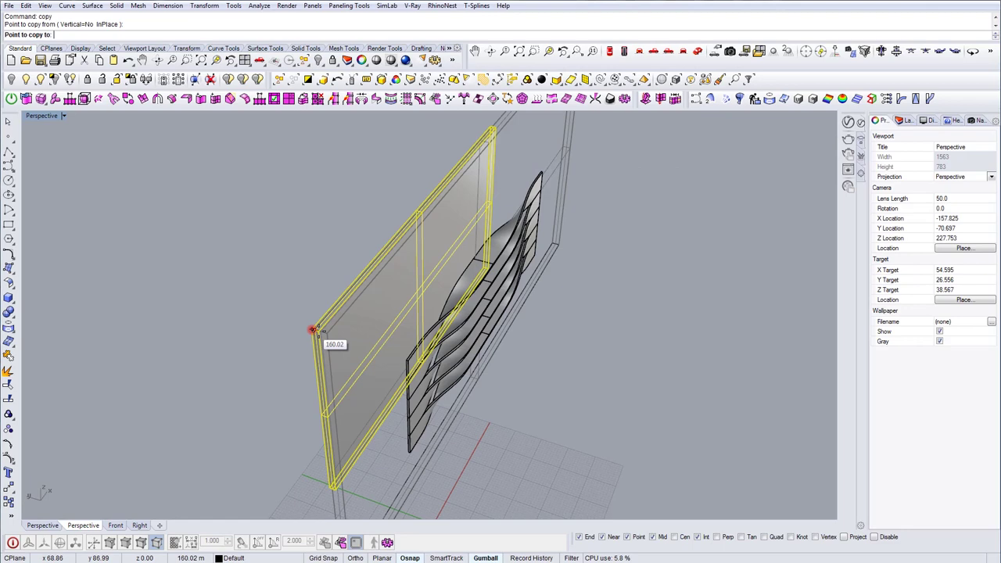
left_click(331, 336)
key("Return")
Step: Move the copied slab from its upper end corner onto the upper end corner of the band stack
left_click(337, 341)
right_click_drag(357, 345, 311, 324)
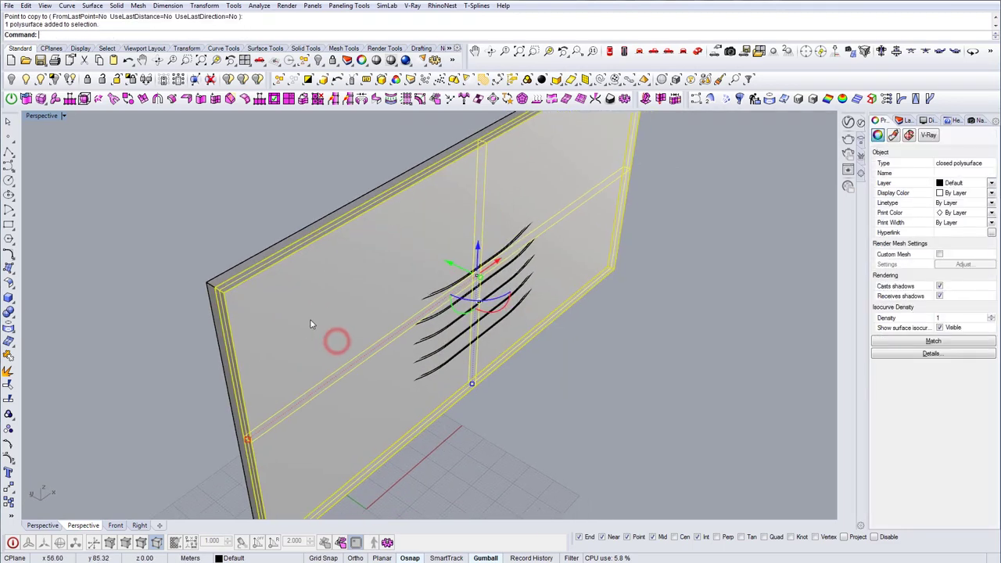
left_click(222, 281)
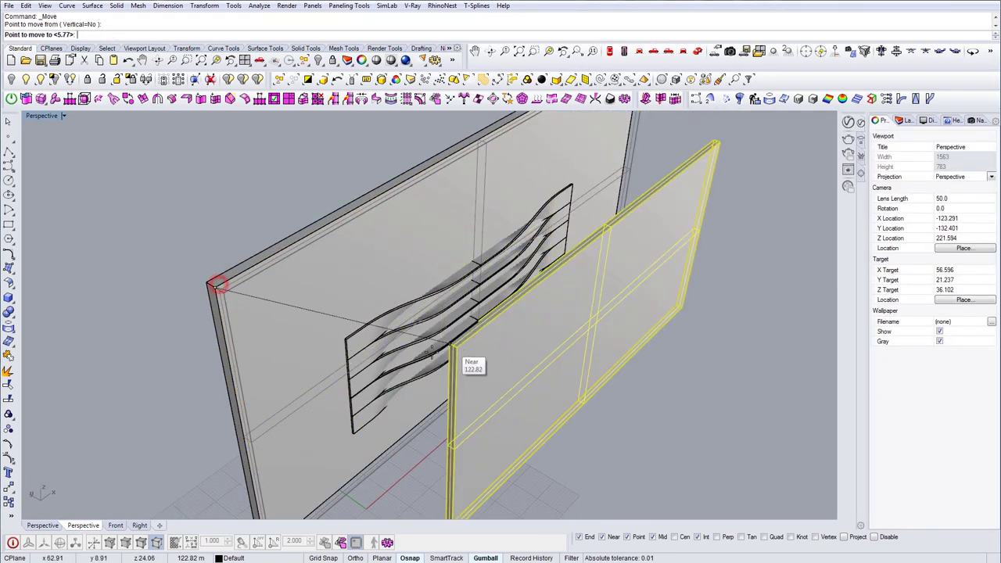
scroll(340, 341, "up", 6)
scroll(339, 335, "down", 6)
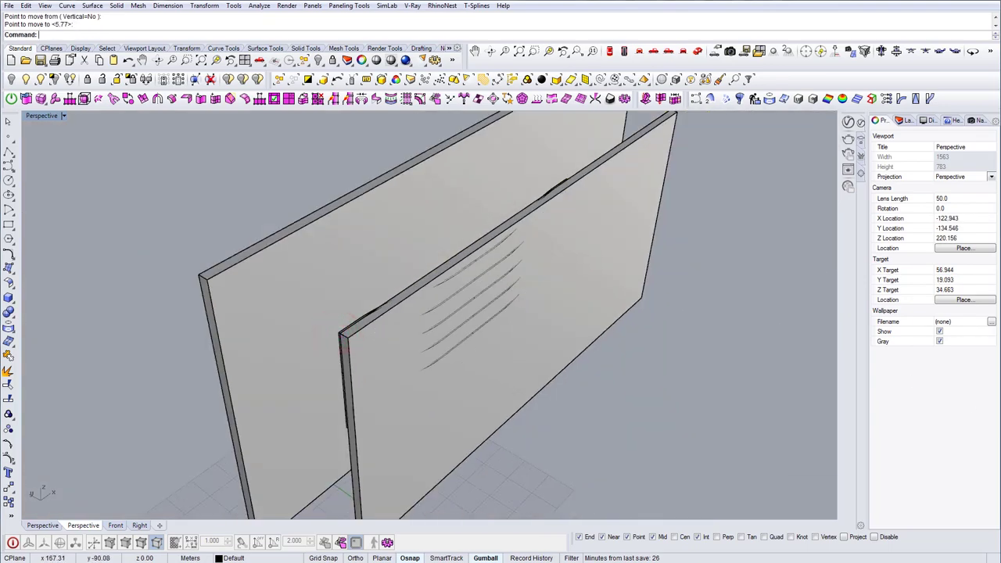
Step: Examine the reference photo of the recessed wall shelves and move its window back off the model
left_click_drag(1000, 360, 542, 167)
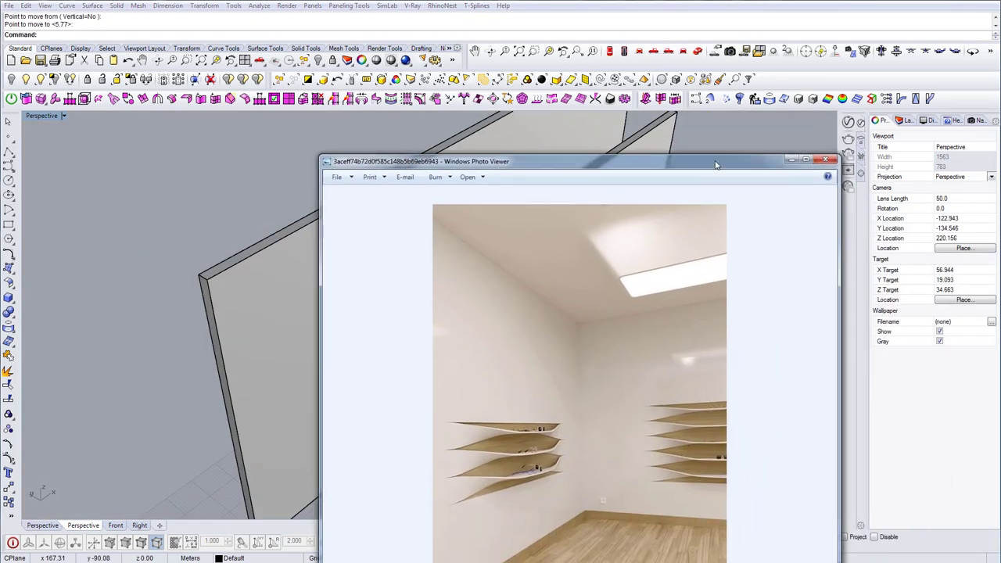
left_click_drag(689, 164, 1000, 274)
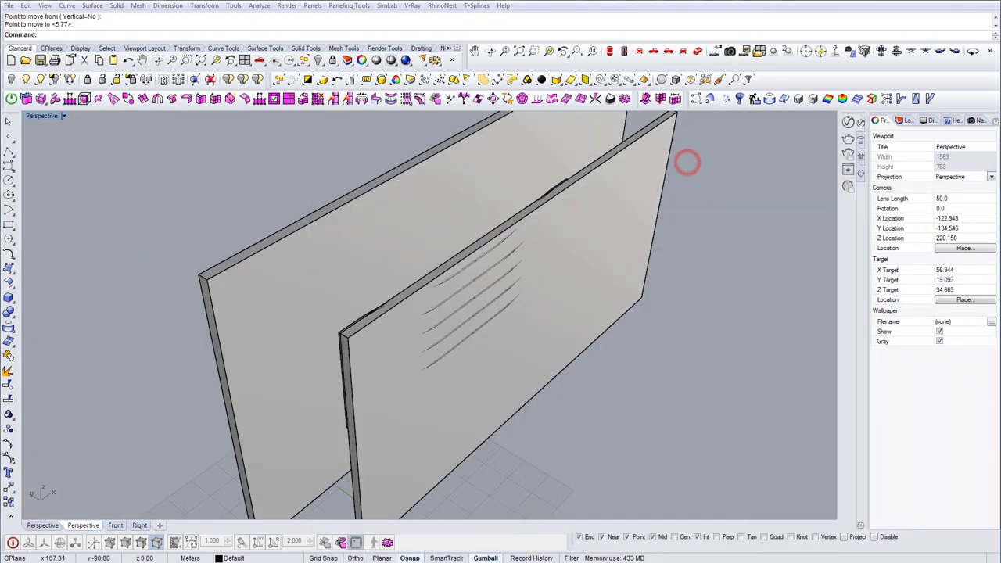
Step: Shrink the copied slab lengthwise with Scale1D so it ends at the far end of the top band
left_click(547, 356)
type("SC1")
key("Return")
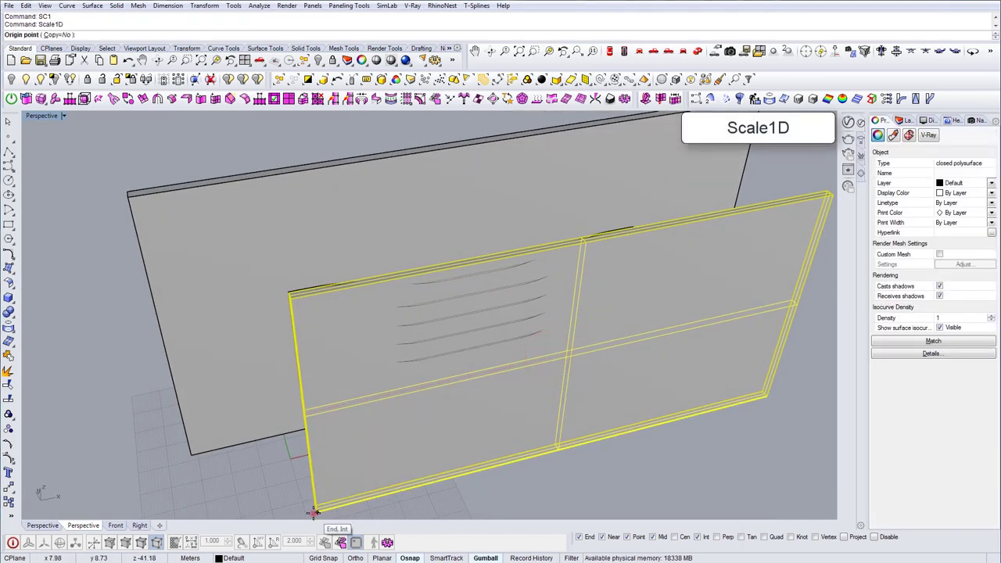
left_click(313, 512)
left_click(767, 397)
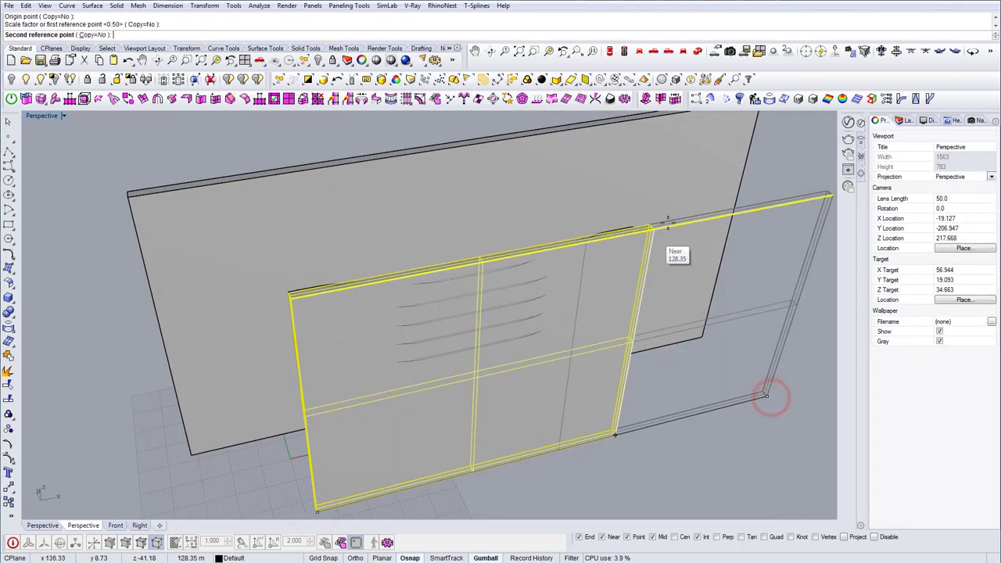
scroll(594, 242, "up", 5)
left_click(601, 227)
scroll(600, 228, "down", 6)
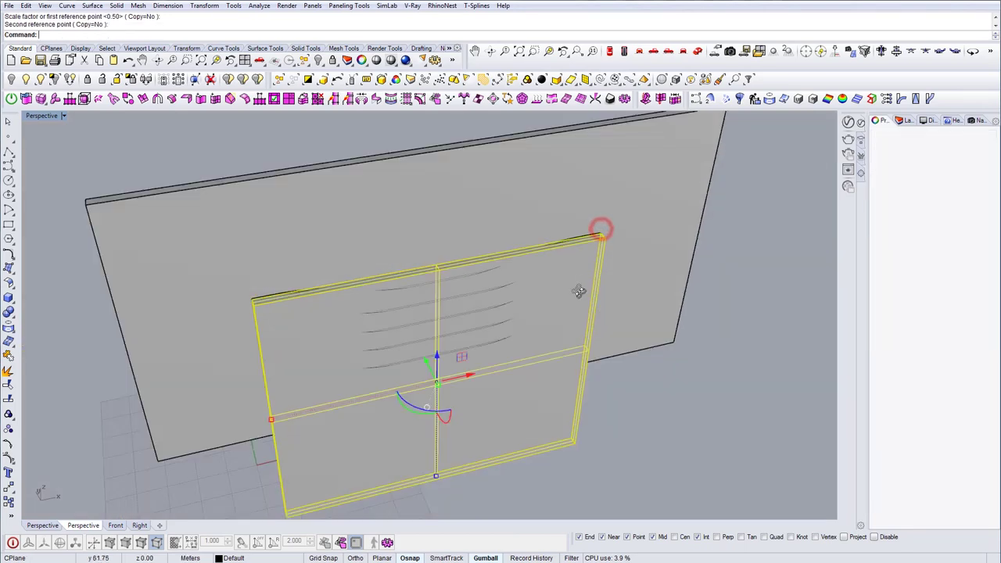
Step: Shrink the copied slab's height with Scale1D so its lower edge meets the lower corner of the bottom band
right_click_drag(579, 290, 637, 287)
type("SC1")
key("Return")
left_click(565, 205)
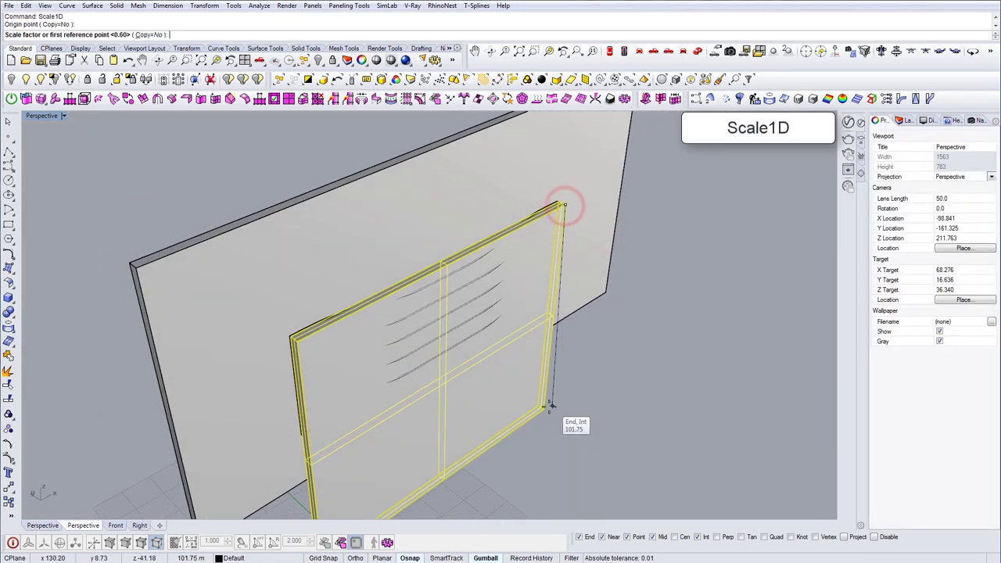
left_click(552, 406)
scroll(557, 288, "up", 6)
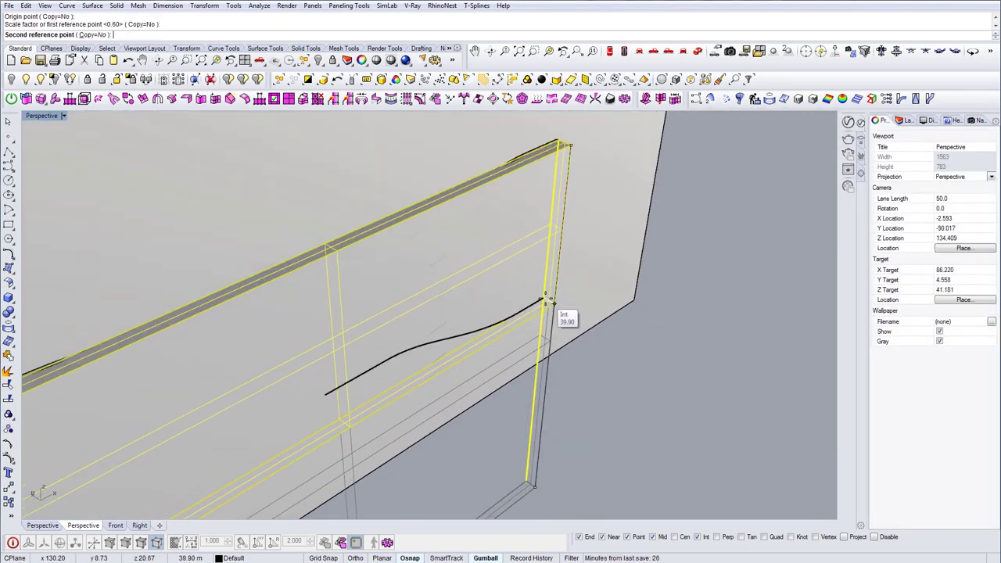
left_click(547, 300)
scroll(547, 297, "down", 3)
Step: Thicken the original wall away from the bands with Scale1D to about 14.7 m
right_click_drag(547, 295, 535, 367)
left_click(469, 351)
key("Delete")
left_click(532, 374)
type("SC")
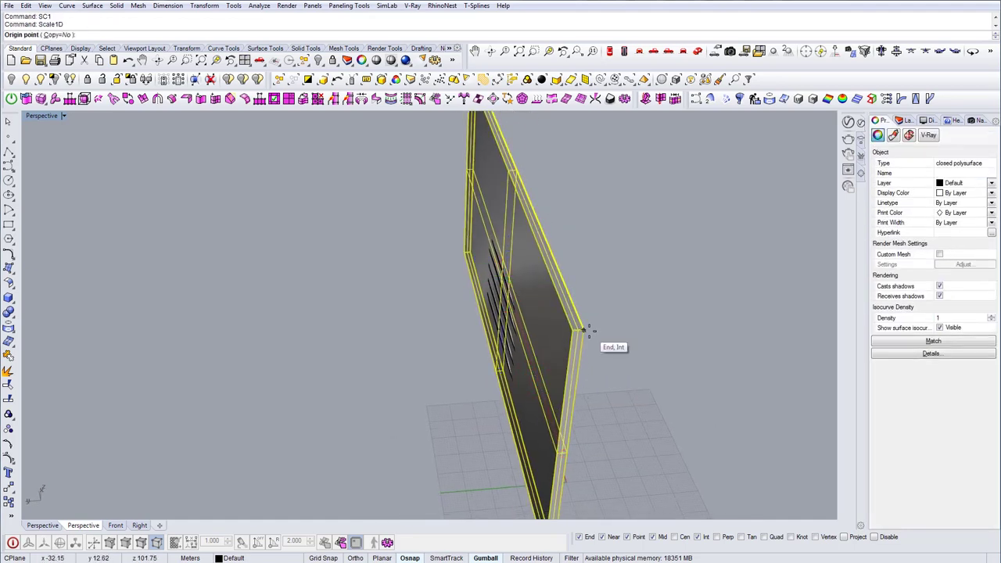
left_click(585, 329)
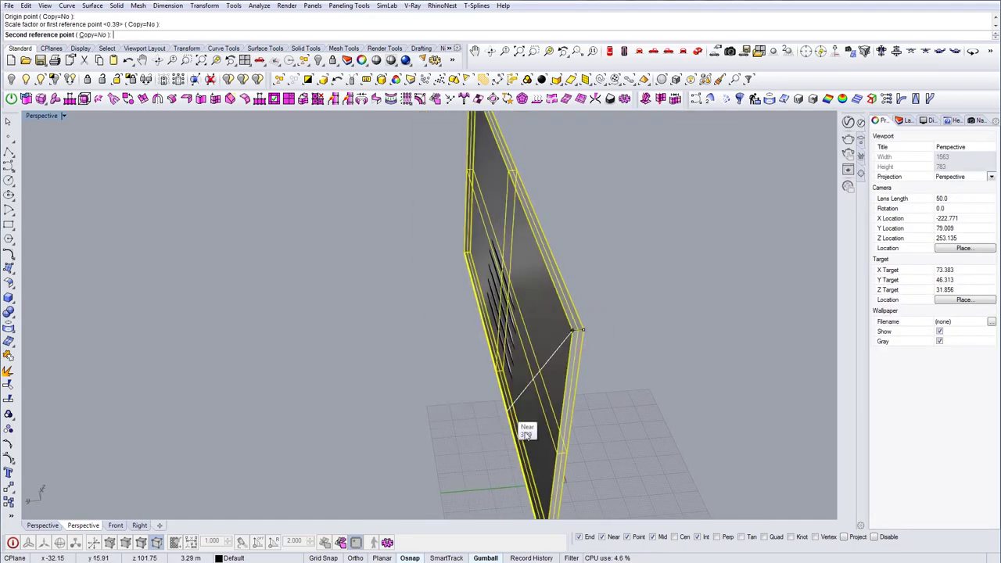
right_click_drag(489, 425, 431, 283, "shift")
scroll(431, 284, "down", 2)
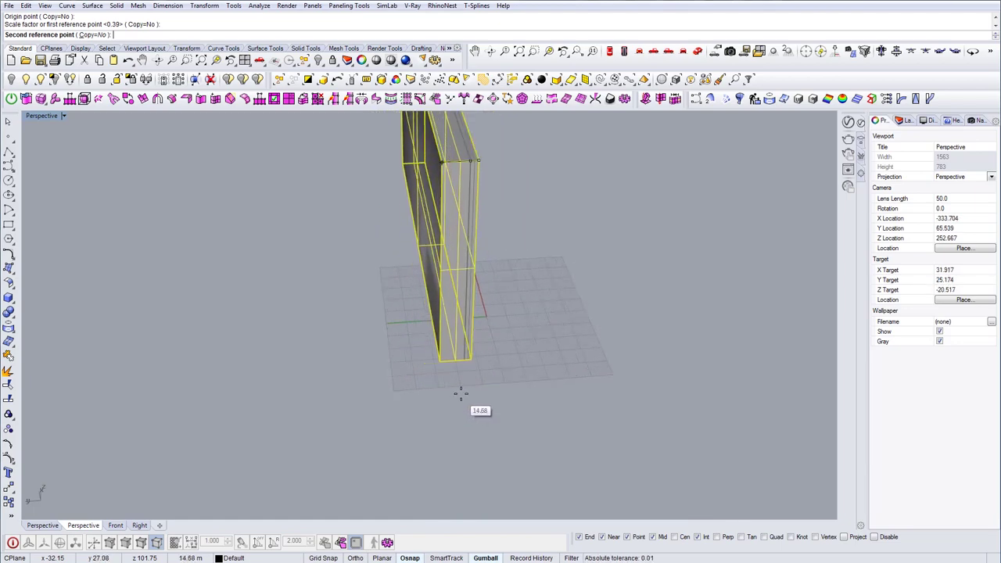
left_click(462, 395)
right_click_drag(537, 380, 421, 359)
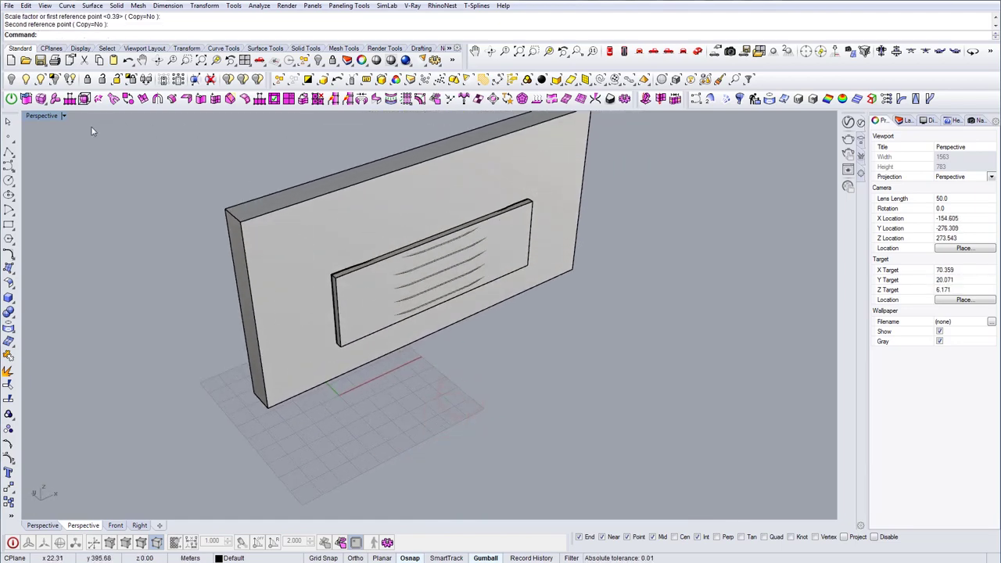
Step: Stretch the small slab's depth with Scale1D in a wireframe top view to enclose the bands, and return to shaded perspective
left_click(608, 52)
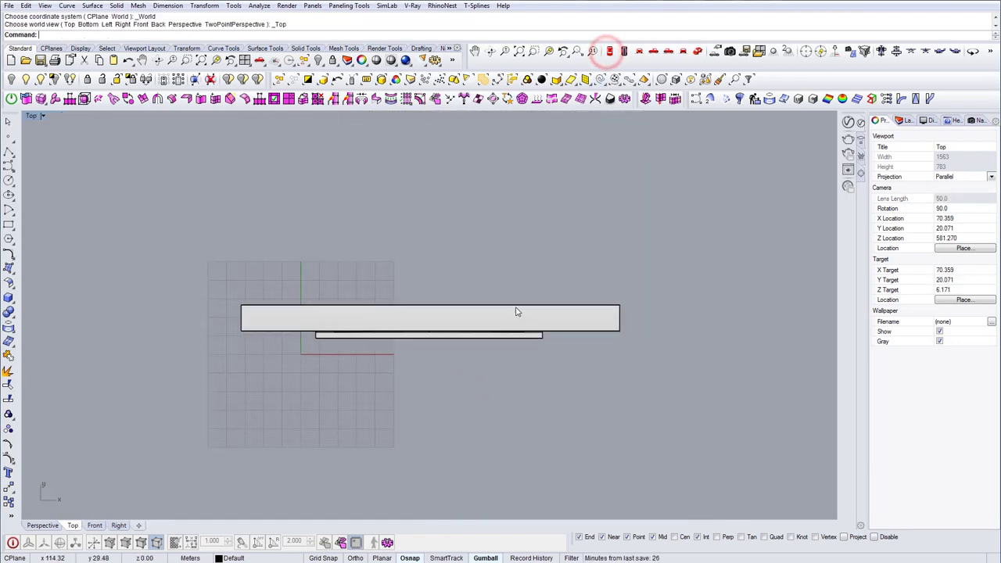
scroll(374, 285, "up", 3)
key("ctrl+alt+w")
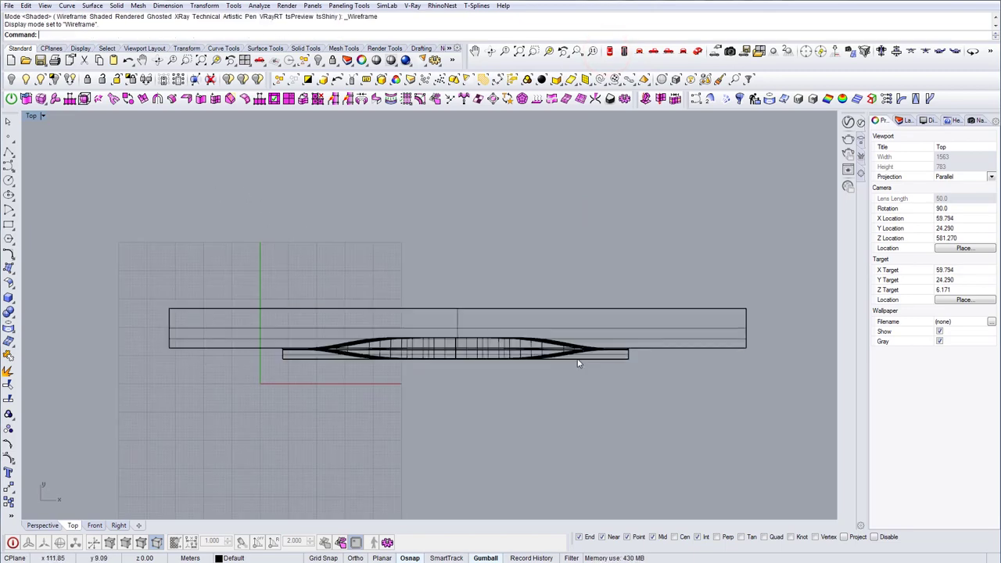
left_click(592, 359)
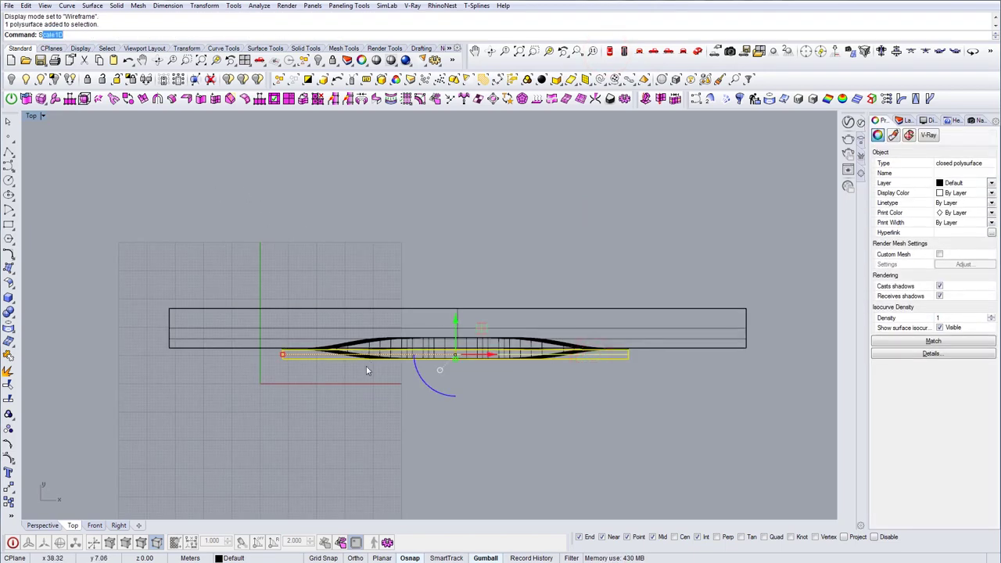
scroll(295, 359, "up", 6)
scroll(297, 353, "up", 3)
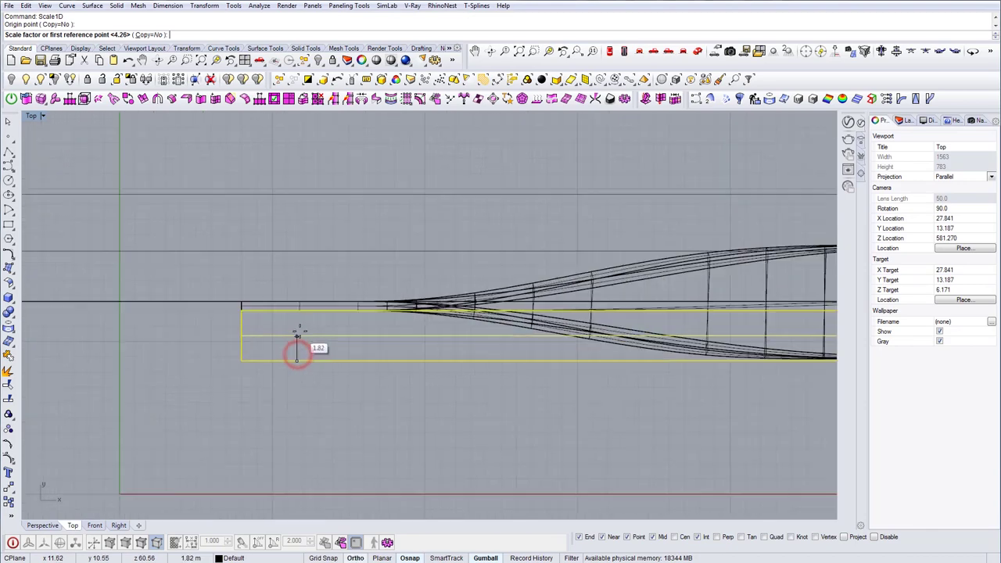
left_click(297, 316)
scroll(298, 316, "down", 4)
right_click_drag(540, 308, 270, 296)
scroll(618, 241, "up", 4)
scroll(602, 238, "up", 1)
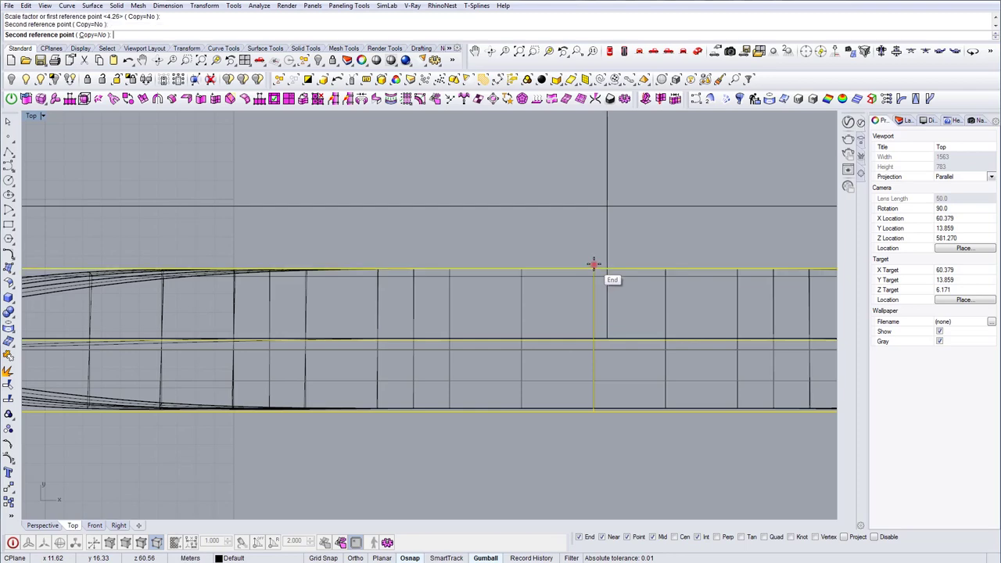
left_click(594, 265)
scroll(593, 264, "down", 6)
key("Escape")
left_click(697, 53)
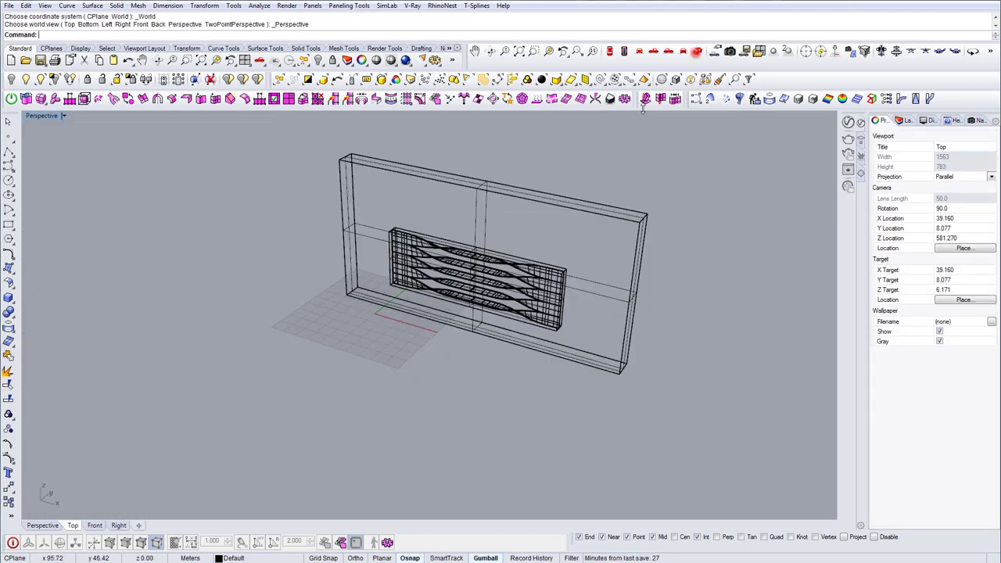
key("ctrl+alt+s")
Step: Subtract the small slab from the wall with BooleanDifference
right_click_drag(509, 277, 538, 279)
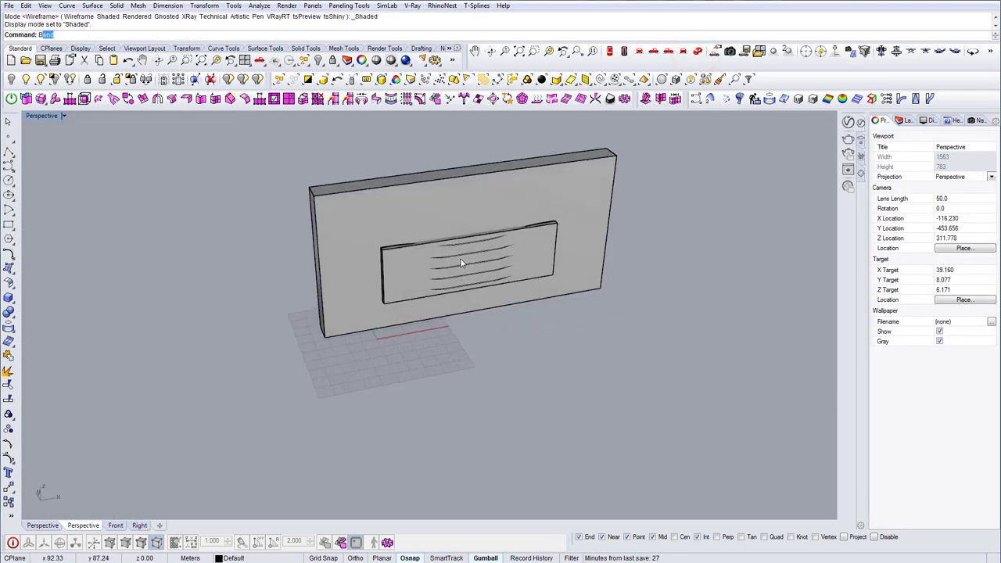
left_click(347, 208)
key("Return")
scroll(479, 241, "up", 8)
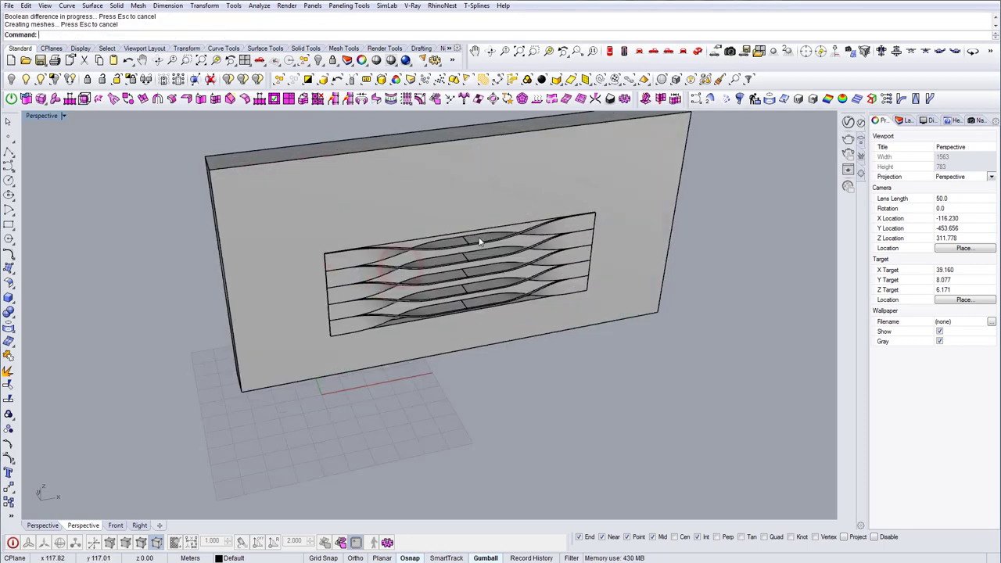
right_click_drag(519, 282, 633, 275)
scroll(374, 277, "up", 6)
Step: Check how the top band's end meets the wall opening and undo the Boolean difference
left_click(375, 277)
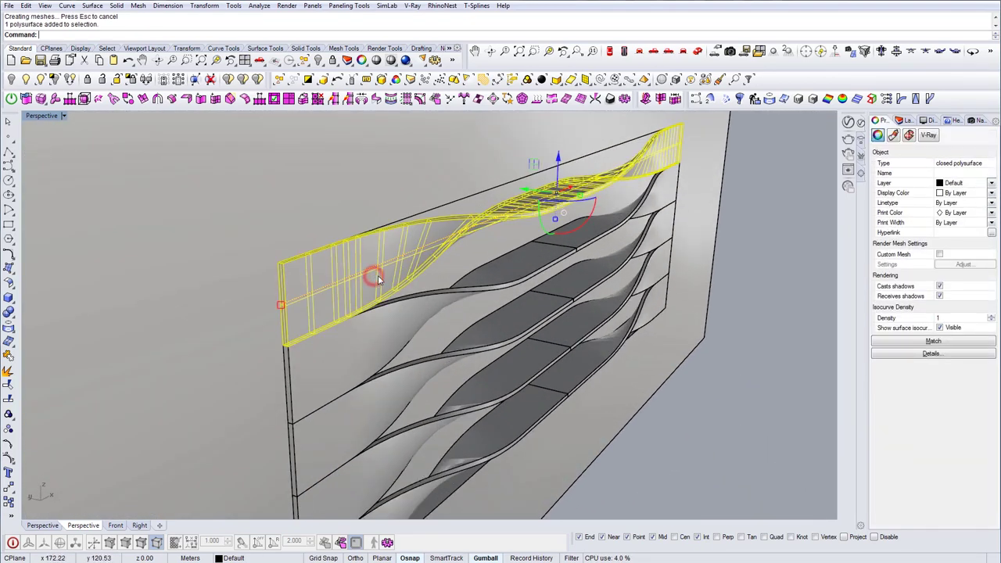
key("Escape")
scroll(376, 276, "down", 6)
right_click_drag(376, 276, 446, 263)
key("ctrl+z")
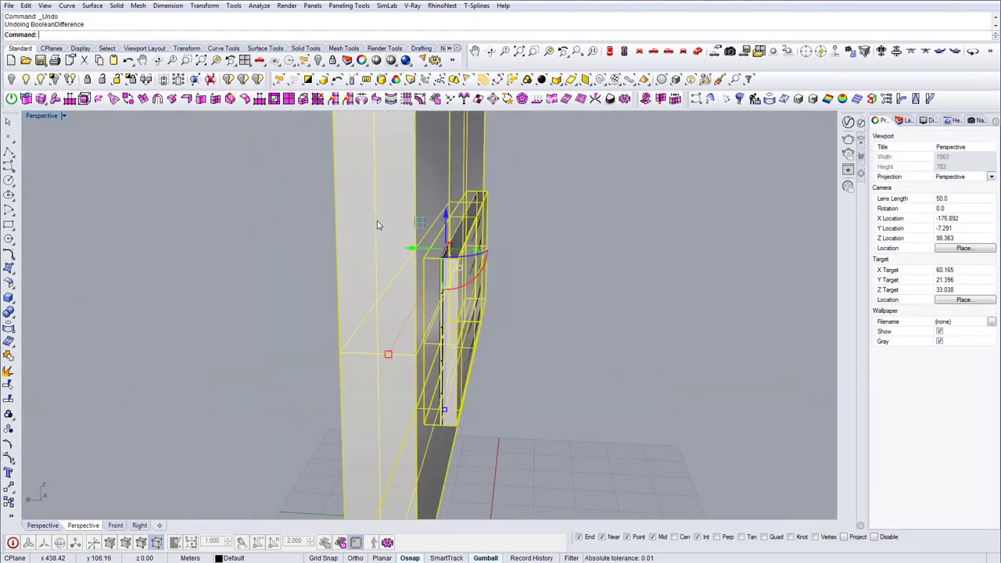
right_click_drag(482, 281, 478, 292)
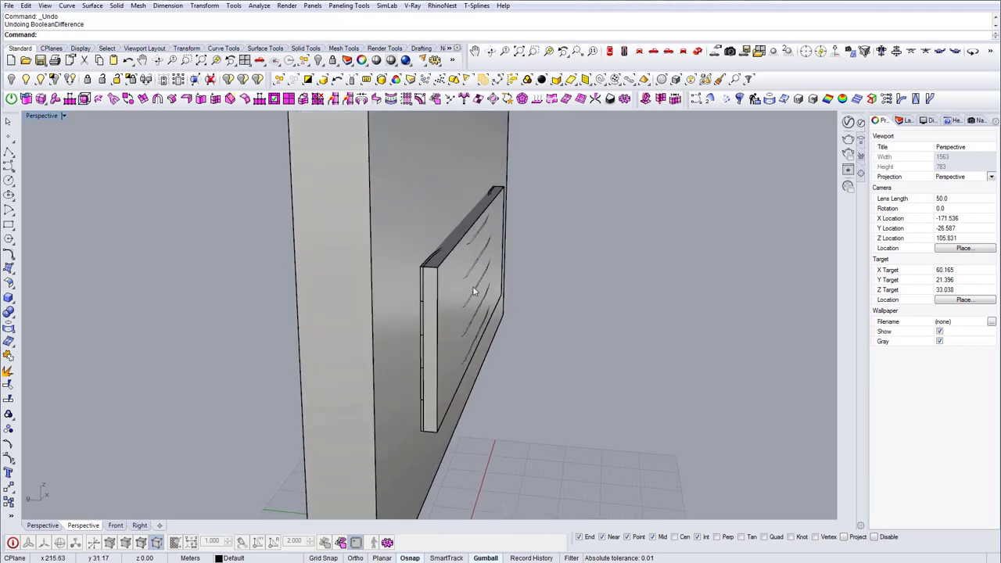
Step: Move the small slab and the five bands toward the wall by one band thickness, between the bottom band's end corners
left_click(441, 275)
scroll(441, 276, "down", 5)
left_click_drag(230, 175, 545, 393)
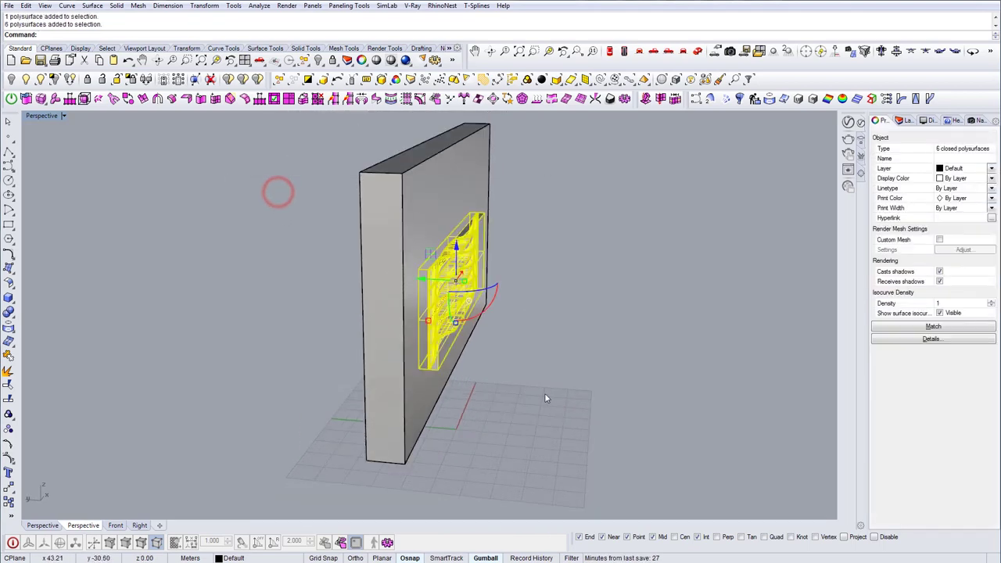
scroll(434, 367, "up", 6)
type("M")
key("Return")
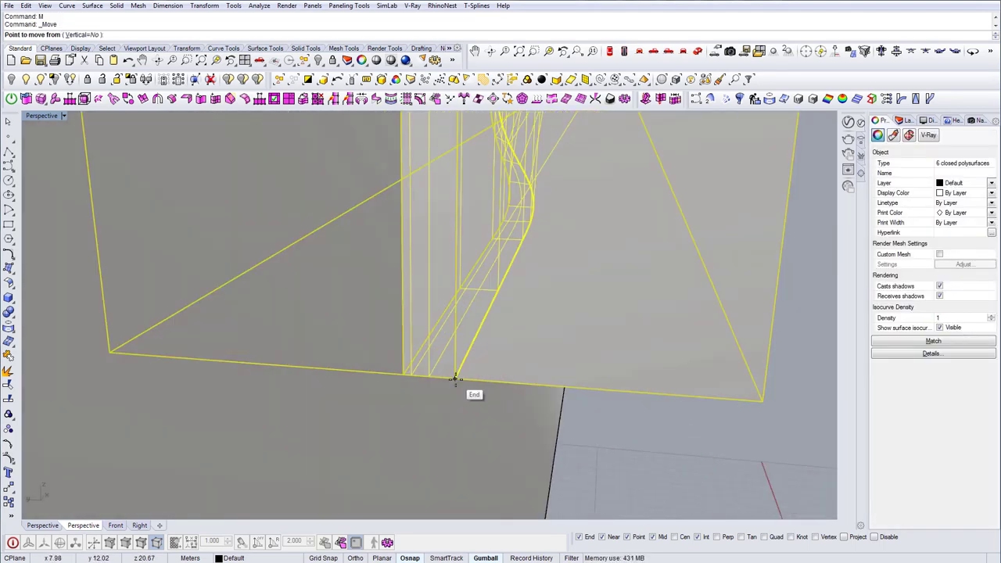
left_click(454, 379)
left_click(409, 376)
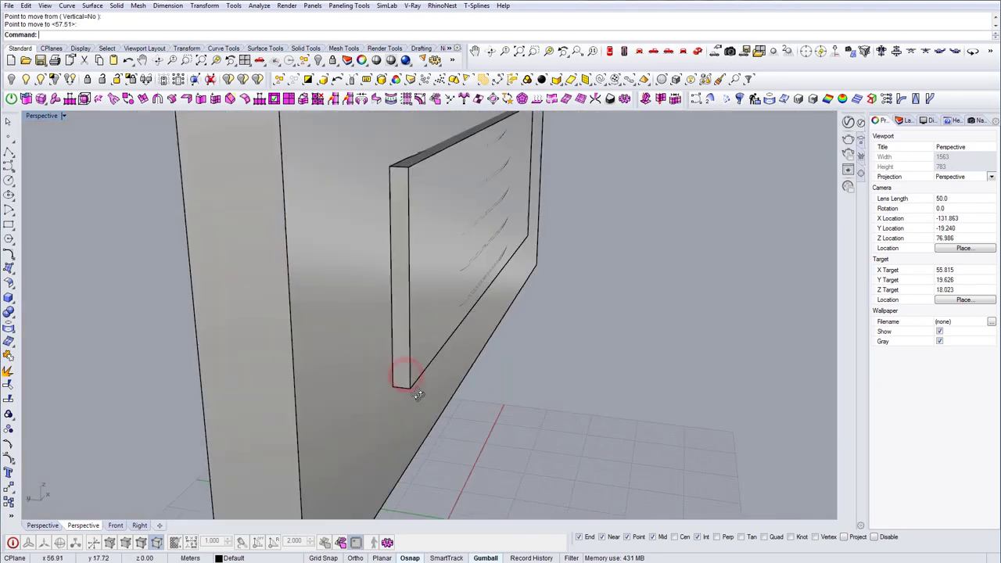
Step: Subtract the repositioned small slab from the wall with BooleanDifference, deleting the input, to cut the shelf recess
right_click_drag(418, 396, 322, 310)
left_click(261, 297)
key("Escape")
right_click_drag(262, 297, 306, 305)
type("BooleanDifference")
key("Return")
left_click(323, 256)
key("Return")
left_click(399, 261)
key("Return")
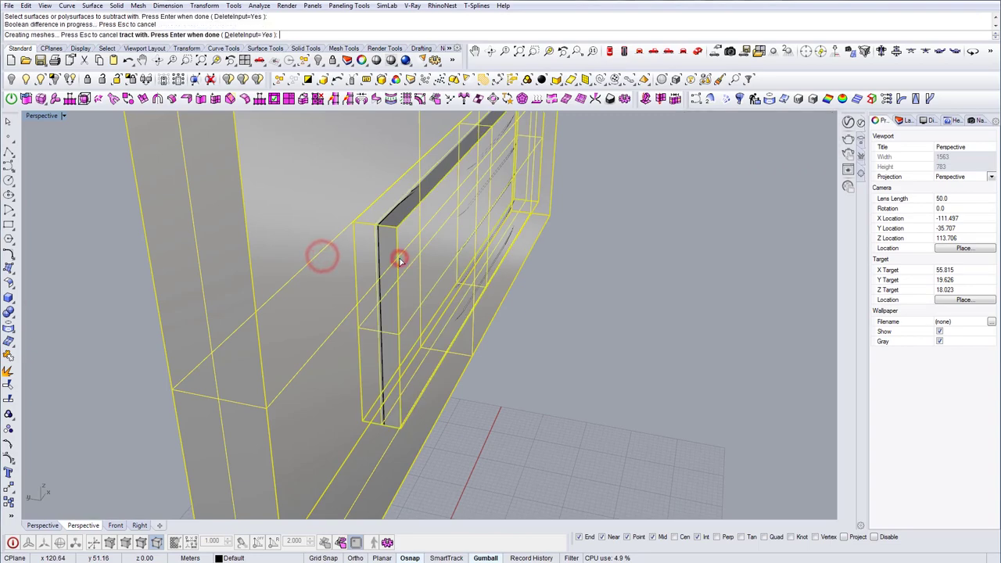
mouse_move(398, 260)
right_mouse_down()
mouse_move(329, 312)
mouse_move(406, 316)
mouse_move(381, 329)
mouse_move(409, 306)
mouse_move(436, 323)
mouse_move(402, 330)
right_mouse_up()
scroll(384, 314, "down", 5)
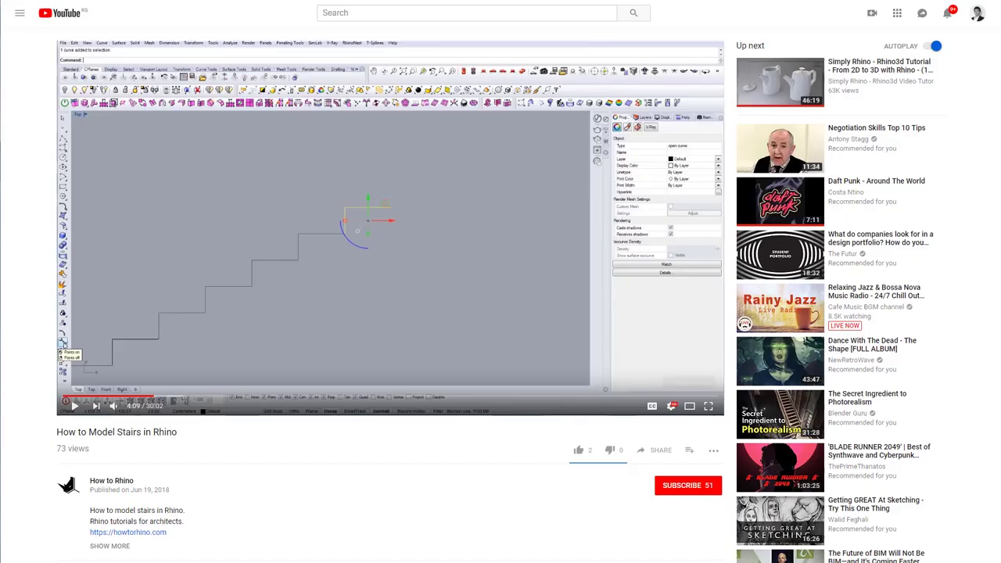
Step: Subscribe to the How to Rhino channel on YouTube and turn on its notifications
left_click(698, 489)
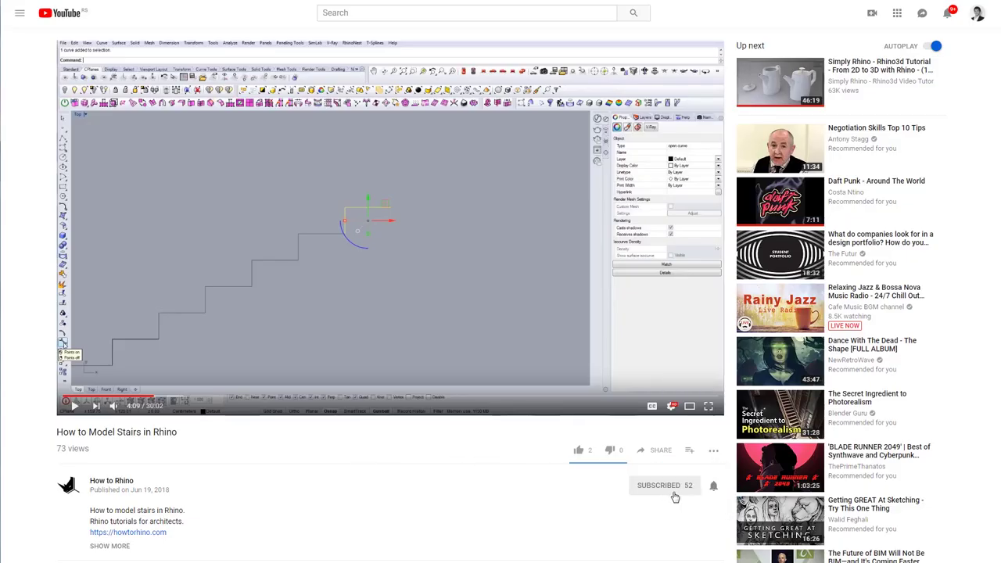
left_click(716, 492)
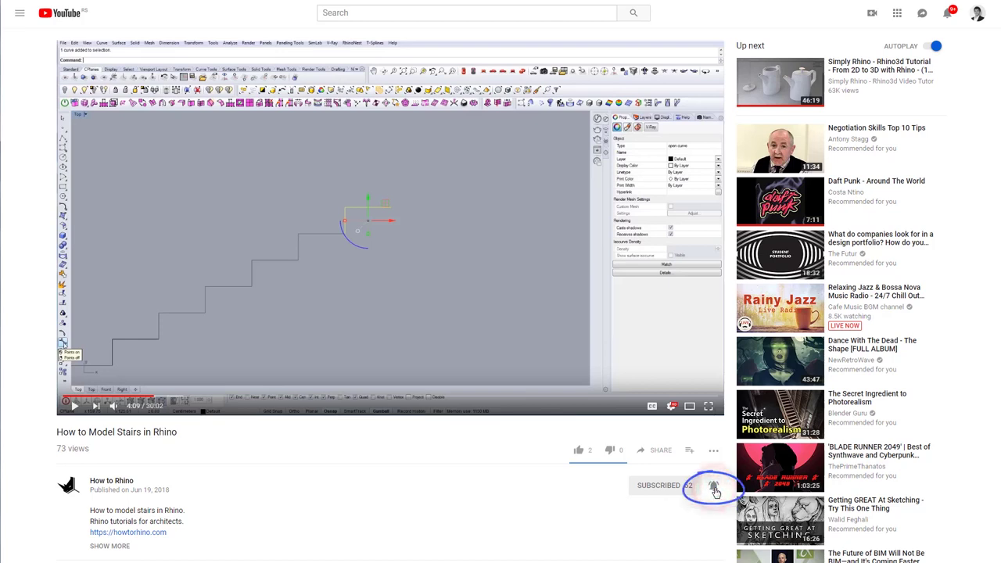